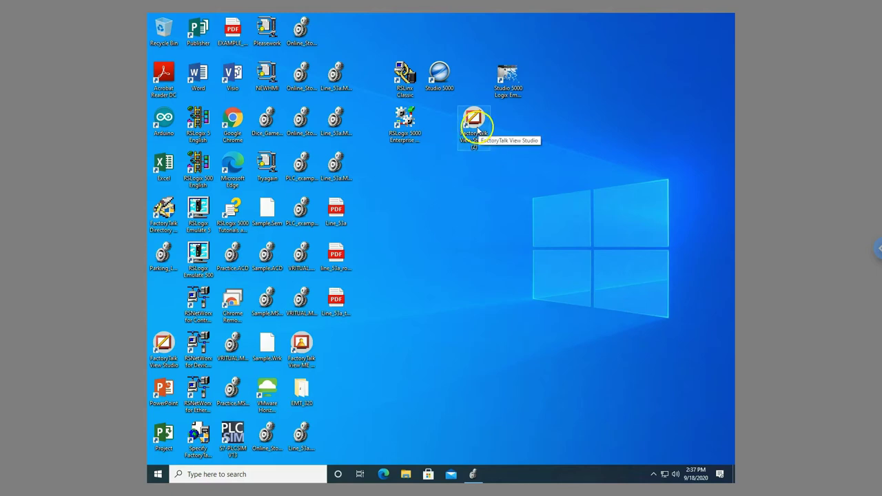
# - Launch FactoryTalk View Studio and start a new application named First_HMI_Program at 1280x1024 resolution
pyautogui.doubleClick(478, 130)
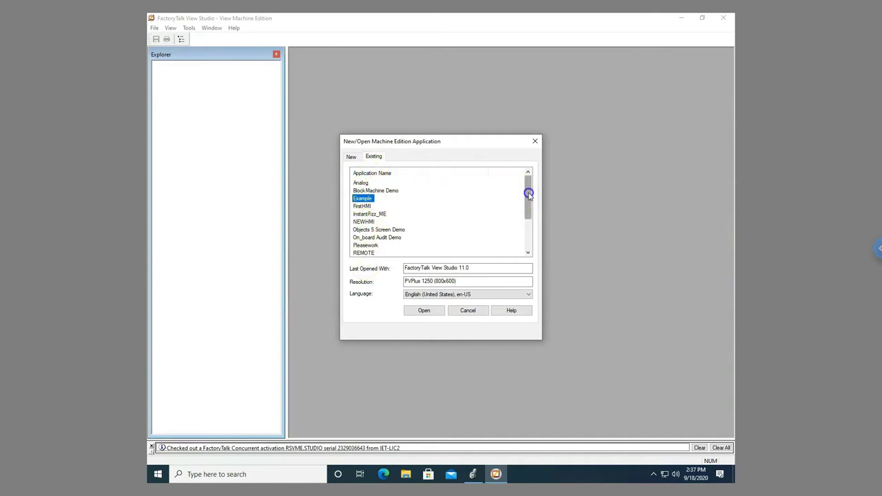
pyautogui.moveTo(528, 193)
pyautogui.mouseDown()
pyautogui.moveTo(527, 232)
pyautogui.moveTo(525, 187)
pyautogui.mouseUp()
pyautogui.click(353, 157)
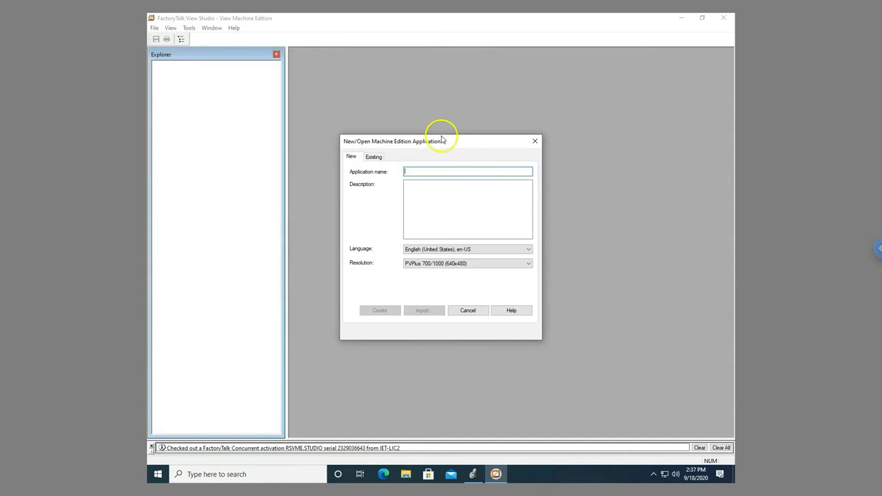
pyautogui.write('First_HMI_Program')
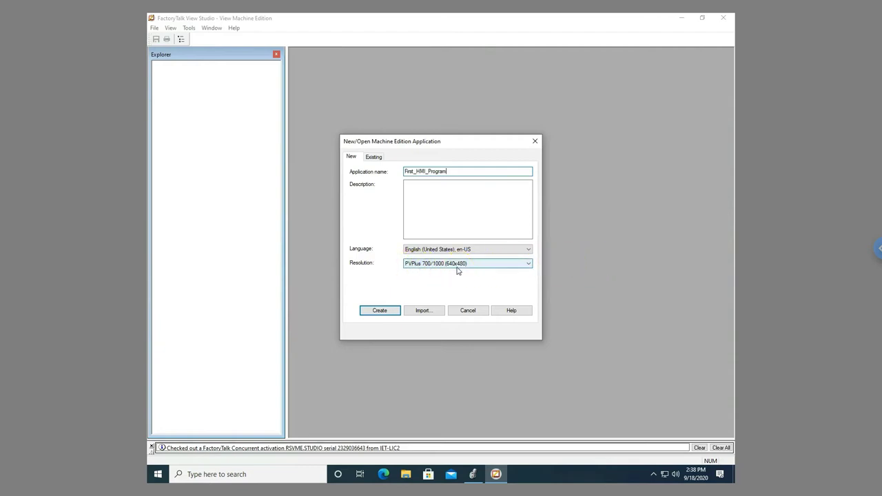
pyautogui.click(457, 266)
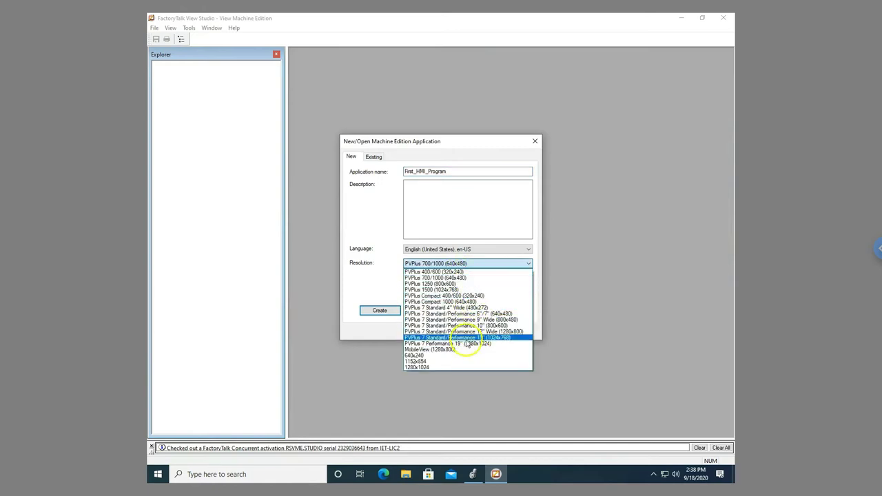
pyautogui.click(422, 367)
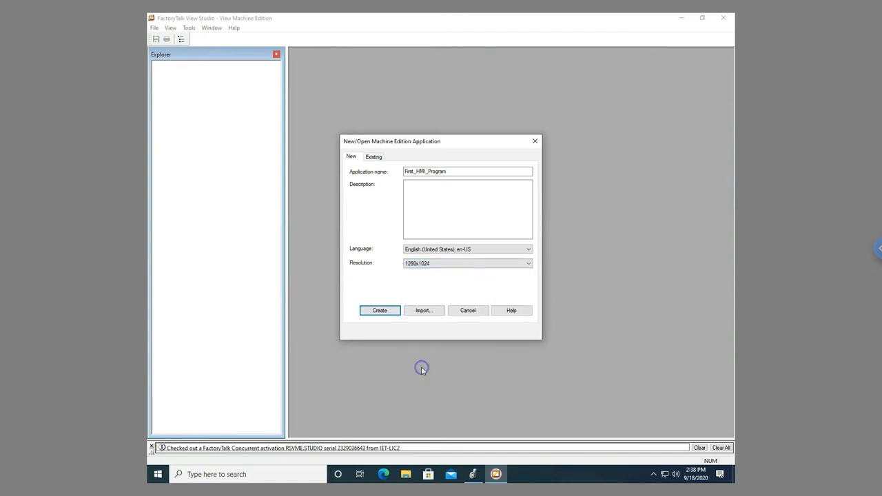
# - Create First_HMI_Program so its Explorer tree shows System, HMI Tags, Graphics and other folders
pyautogui.click(384, 311)
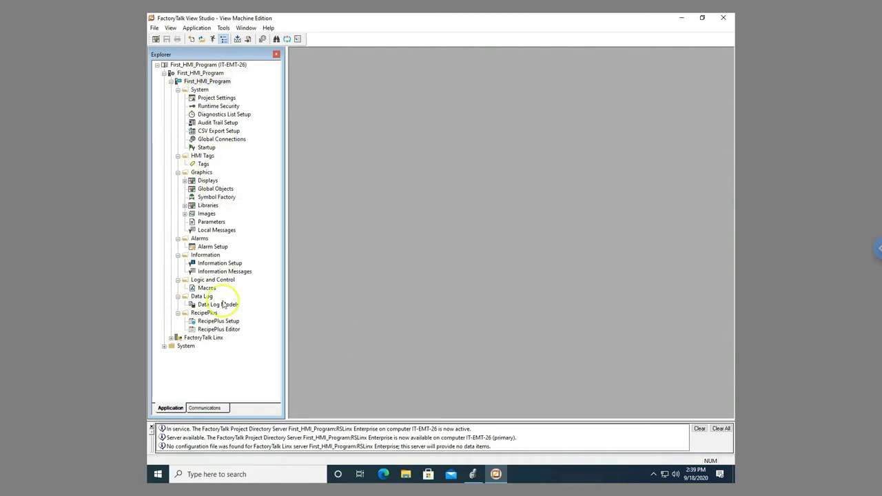
pyautogui.click(473, 474)
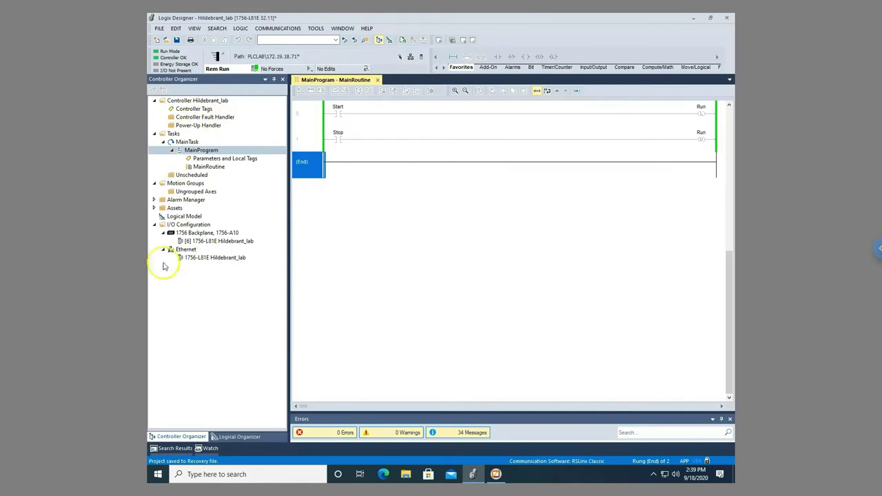
pyautogui.click(496, 474)
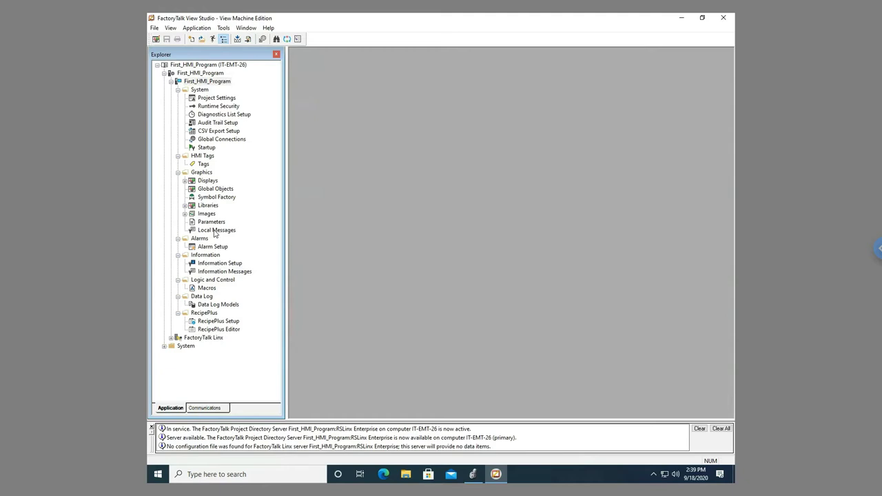
pyautogui.click(473, 474)
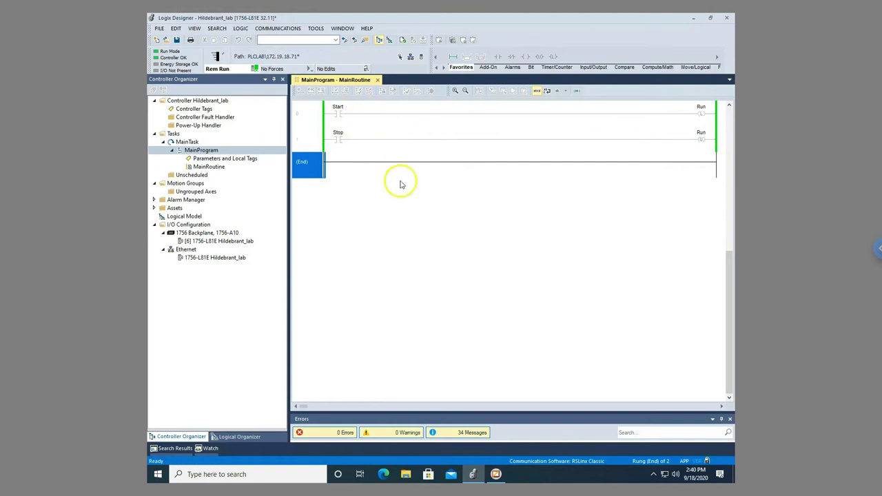
pyautogui.click(495, 474)
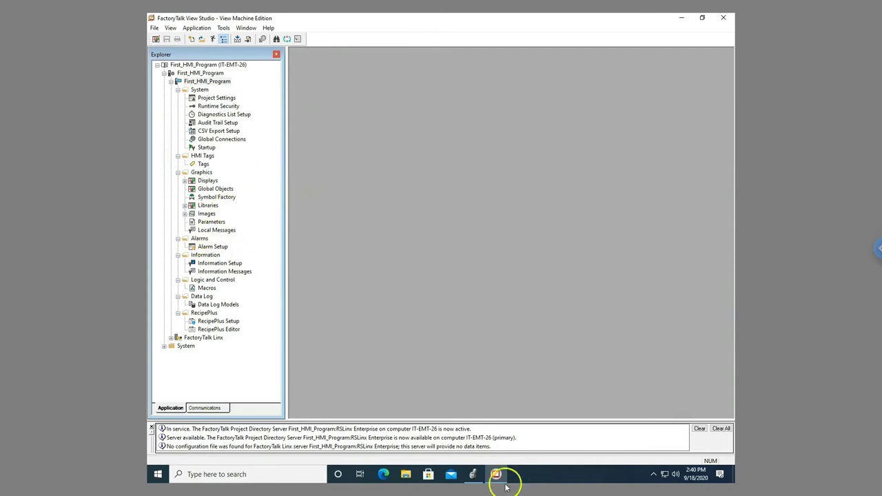
pyautogui.click(474, 475)
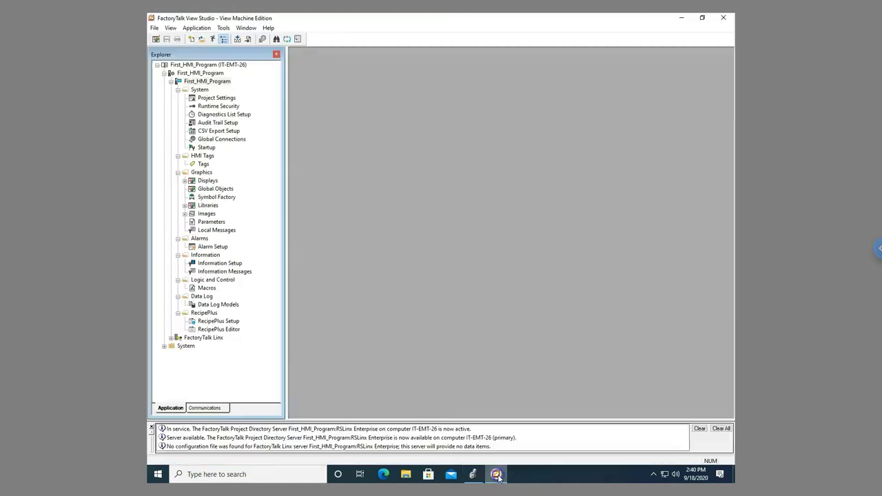
pyautogui.click(498, 474)
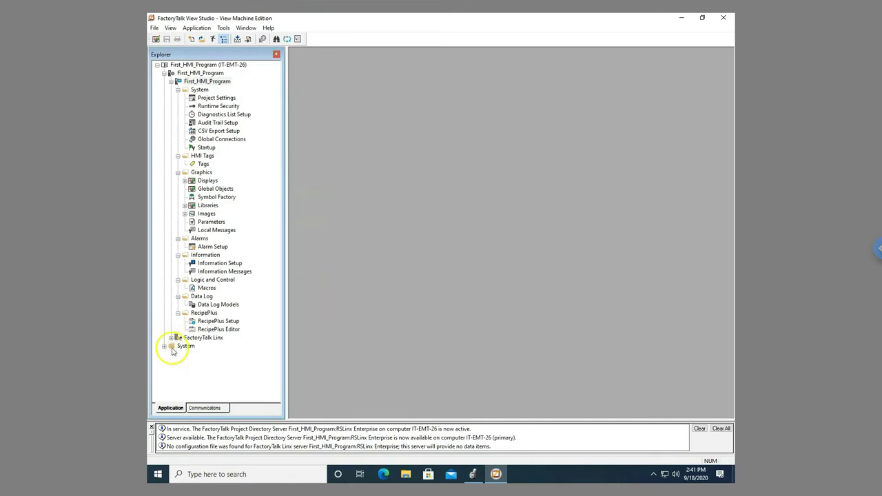
# - Open FactoryTalk Linx Communication Setup, creating a new runtime configuration
pyautogui.click(171, 339)
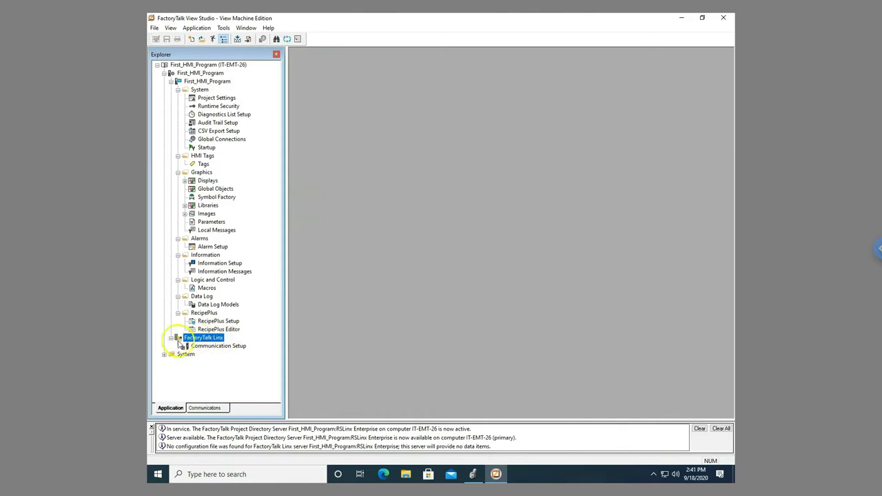
pyautogui.doubleClick(231, 348)
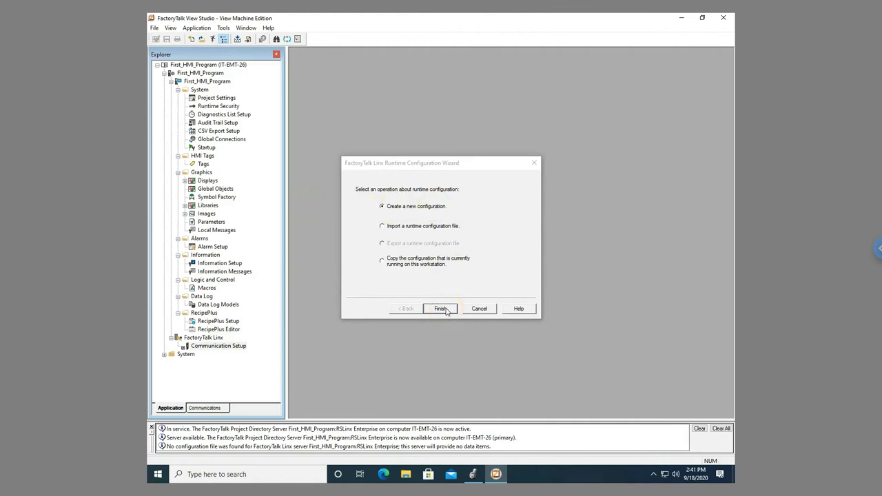
pyautogui.click(441, 309)
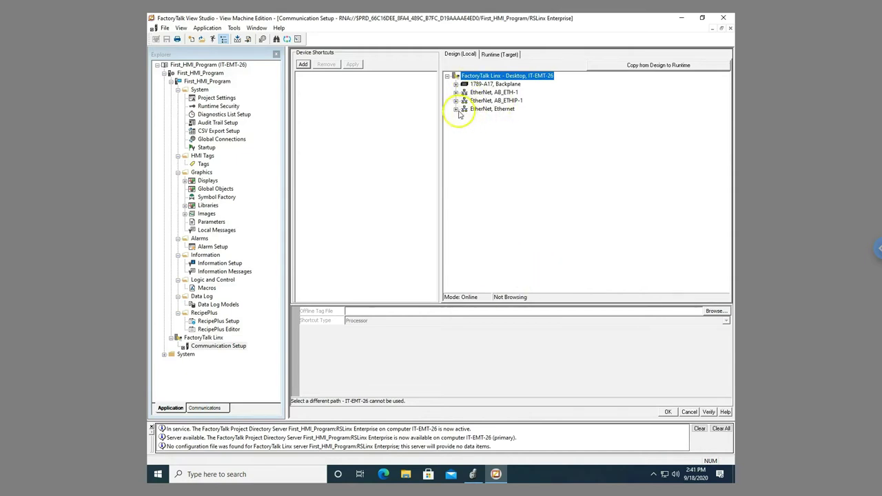
# - Browse Ethernet to the 172.19.18.71 backplane and select the 1756-L81E controller in slot 6
pyautogui.click(472, 474)
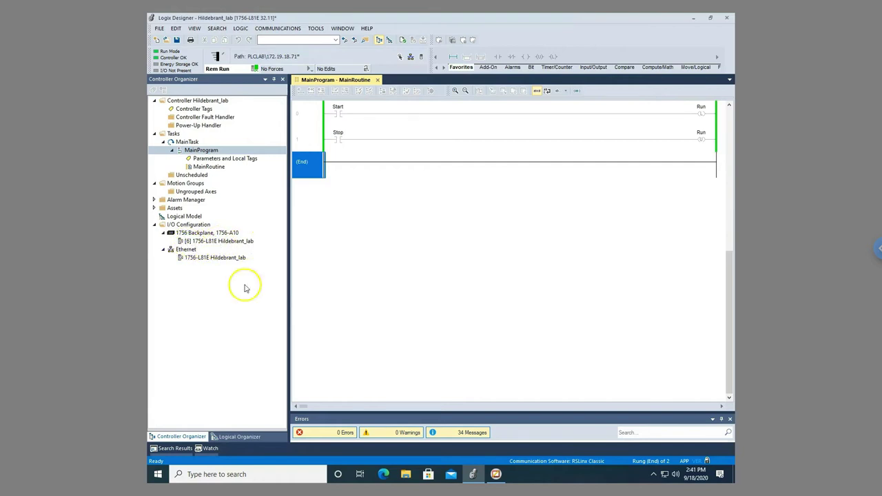
pyautogui.click(496, 474)
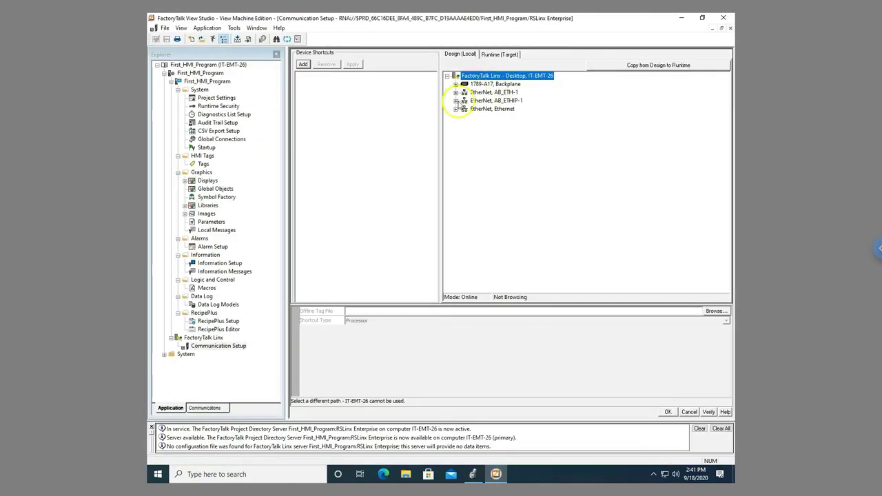
pyautogui.click(455, 109)
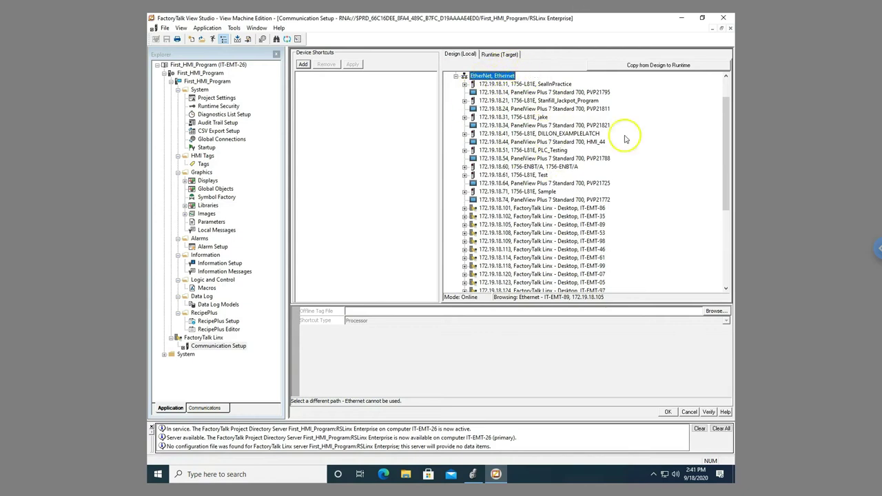
pyautogui.moveTo(728, 128); pyautogui.dragTo(725, 135)
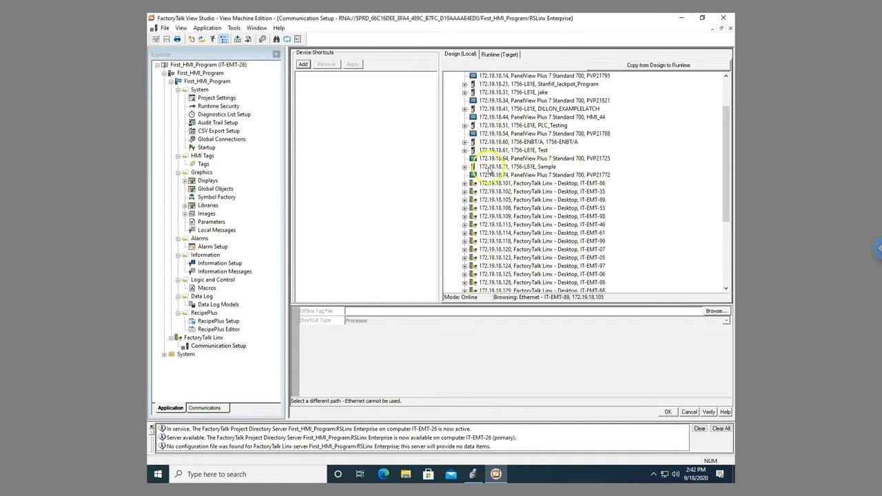
pyautogui.click(465, 168)
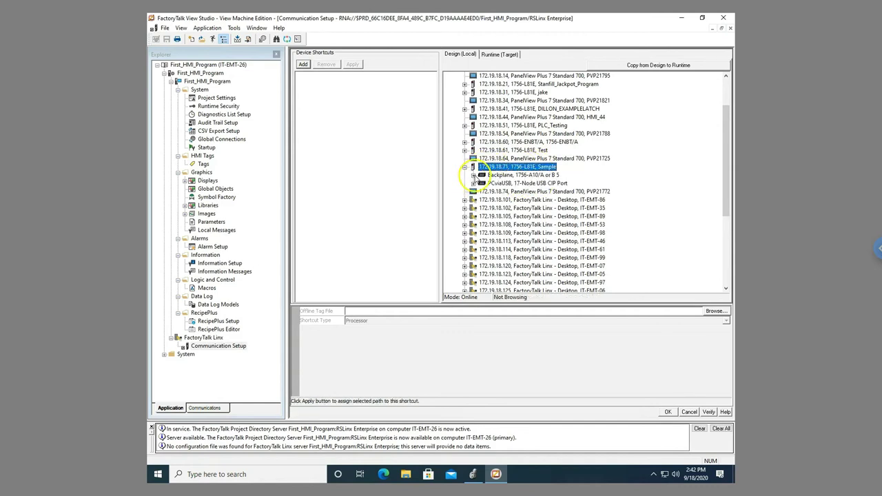
pyautogui.click(472, 175)
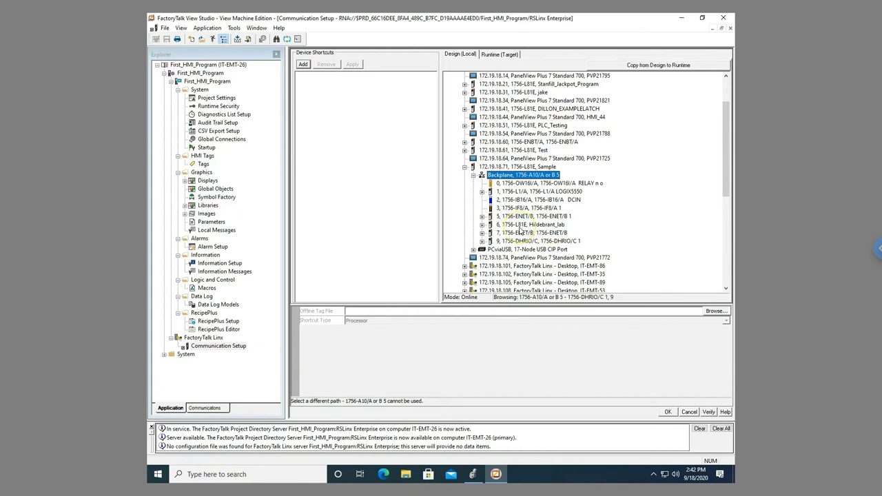
pyautogui.click(519, 226)
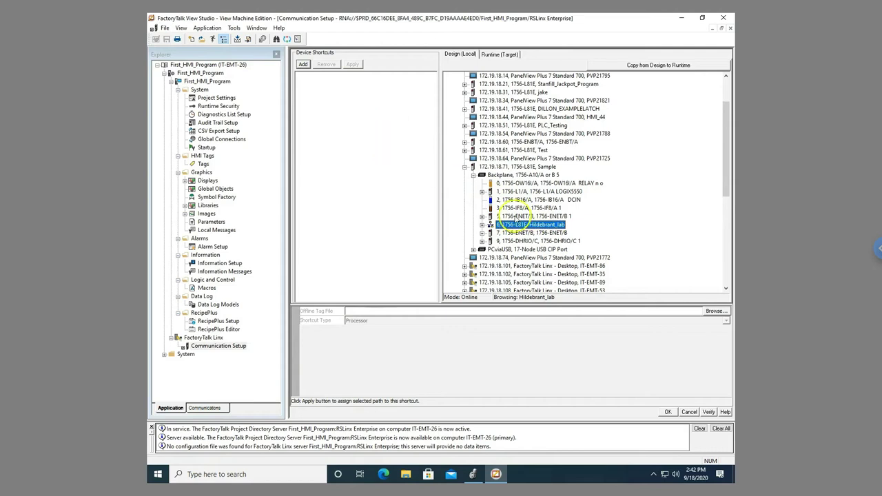
# - Add a PLC71 device shortcut pointing at the 172.19.18.71 Sample controller and save the path
pyautogui.click(304, 66)
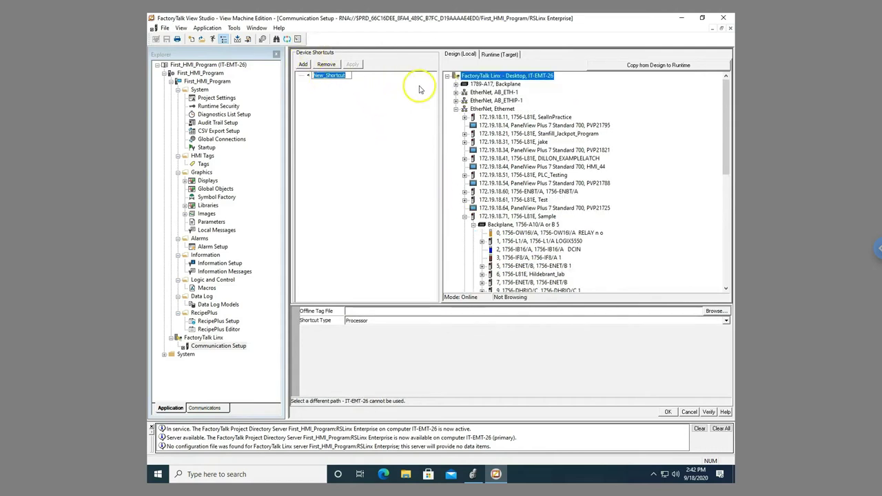
pyautogui.write('PLC71')
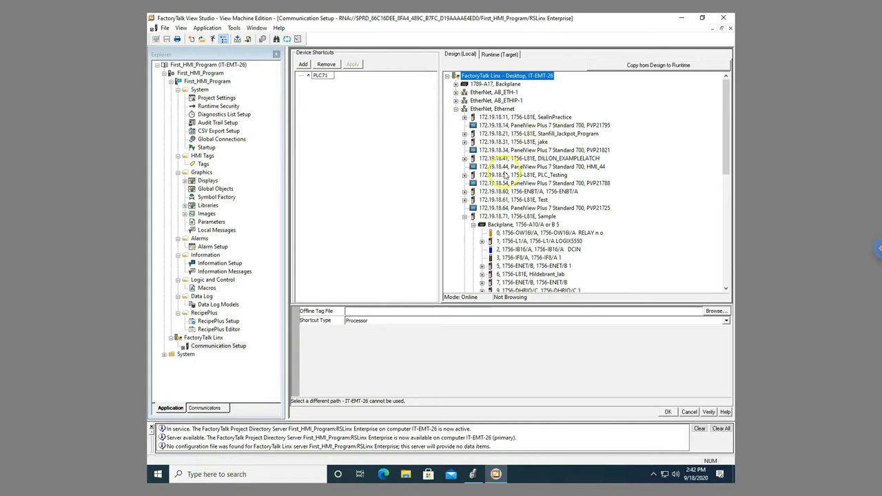
pyautogui.click(324, 76)
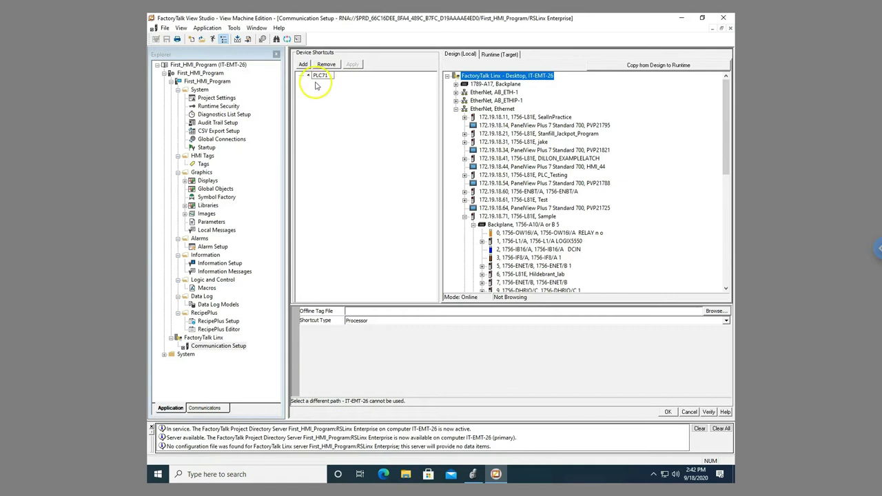
pyautogui.click(502, 218)
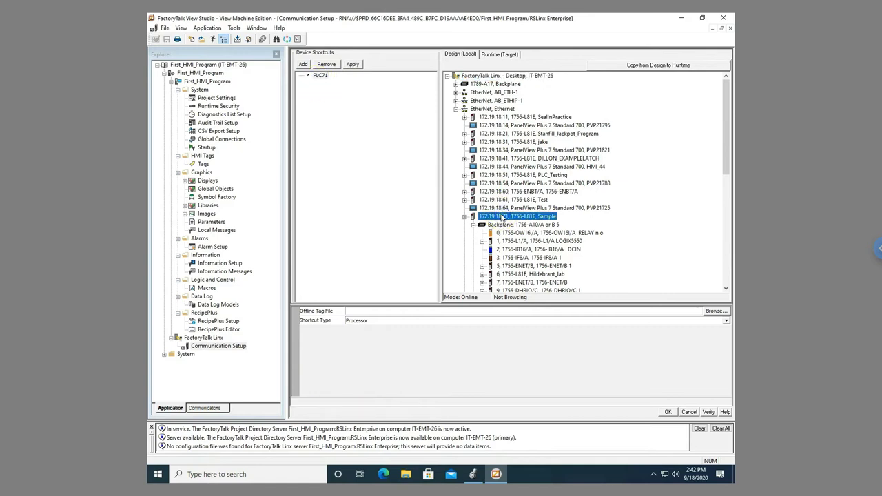
pyautogui.click(319, 75)
pyautogui.click(352, 65)
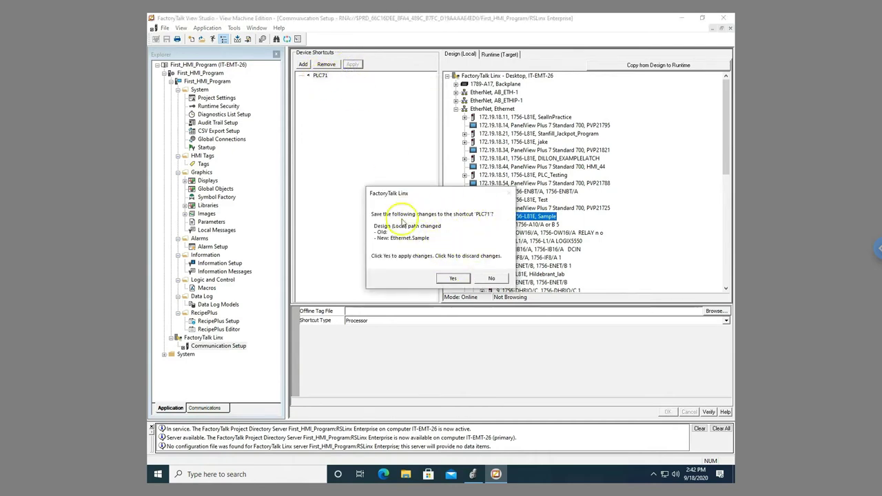
pyautogui.click(453, 278)
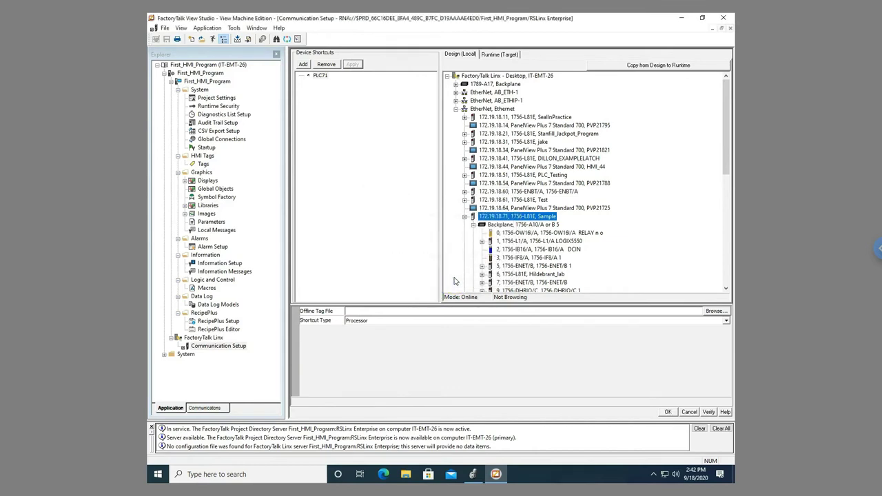
pyautogui.click(319, 76)
# - Copy PLC71's Design (Local) path to Runtime (Target) and close Communication Setup with OK
pyautogui.click(500, 55)
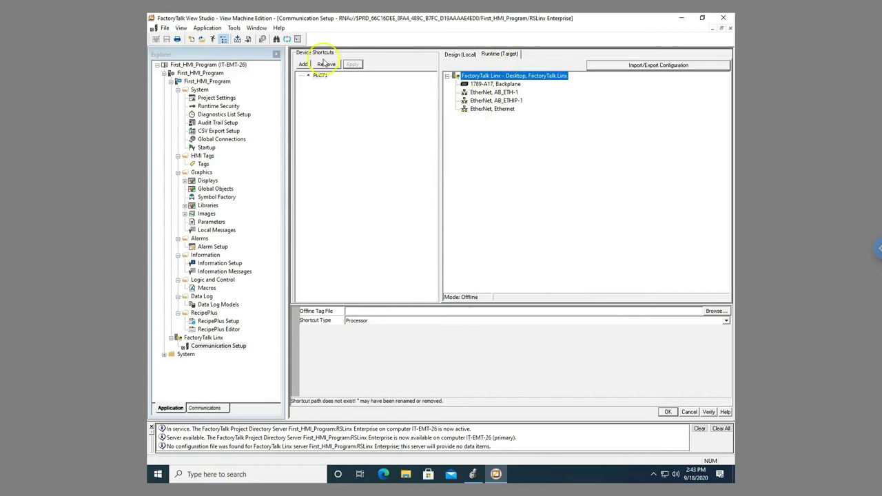
pyautogui.click(457, 55)
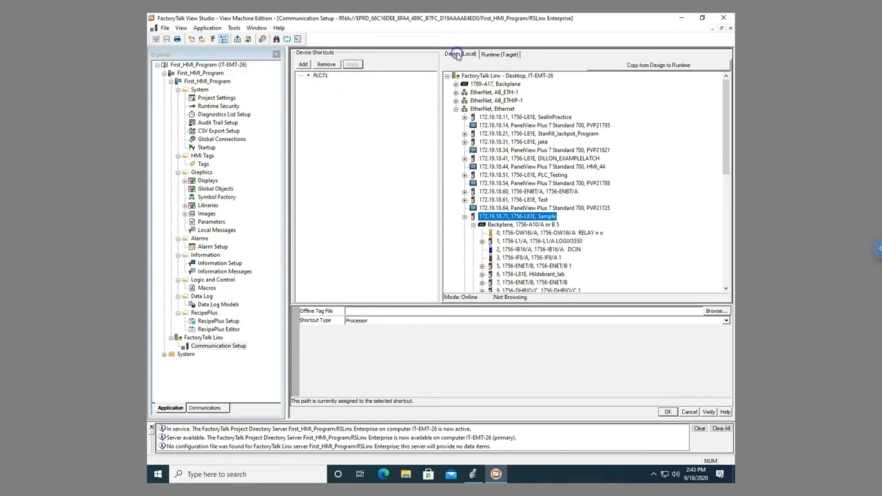
pyautogui.click(650, 66)
pyautogui.click(474, 272)
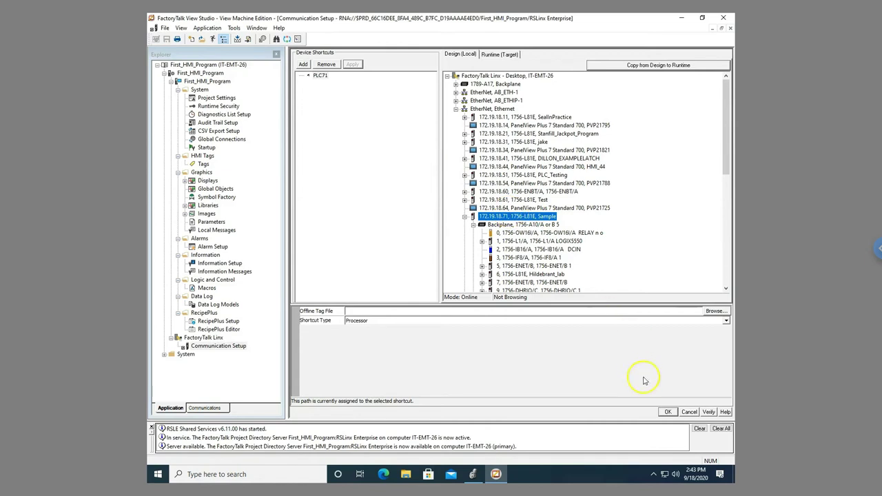
pyautogui.click(667, 413)
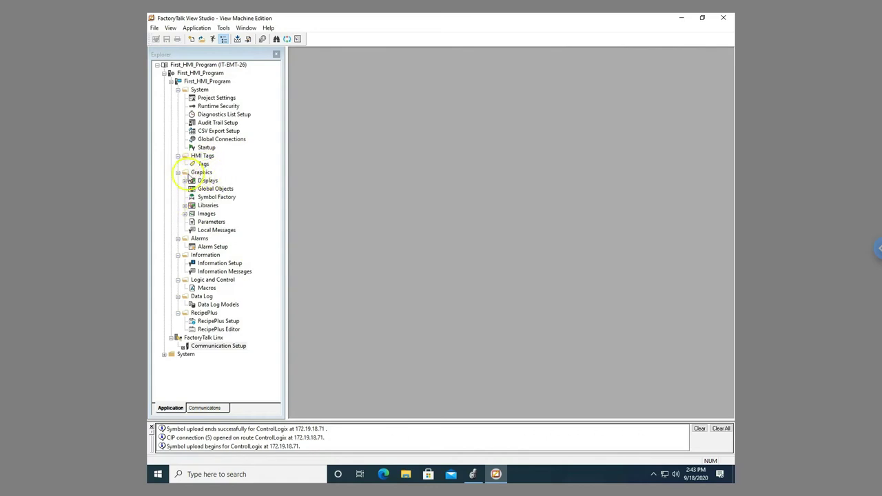
# - Expand Graphics > Displays and open MAIN, which contains only ShutdownButton1
pyautogui.click(185, 181)
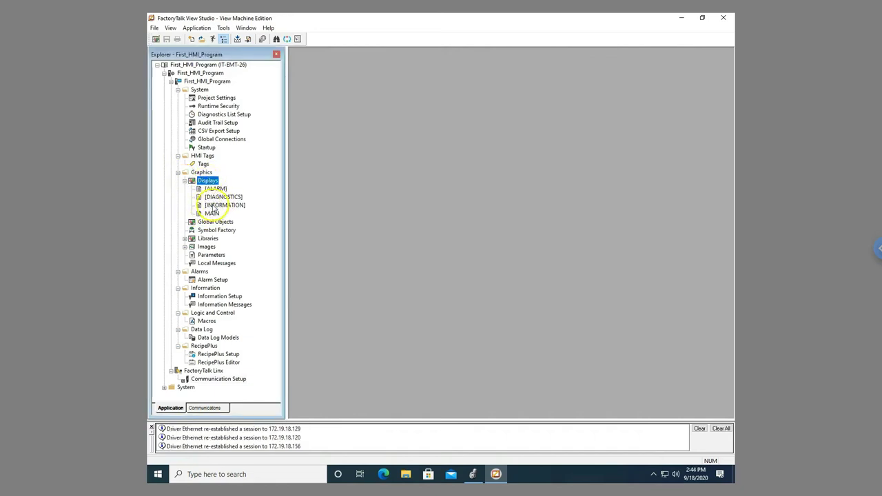
pyautogui.click(213, 206)
pyautogui.click(213, 196)
pyautogui.click(214, 189)
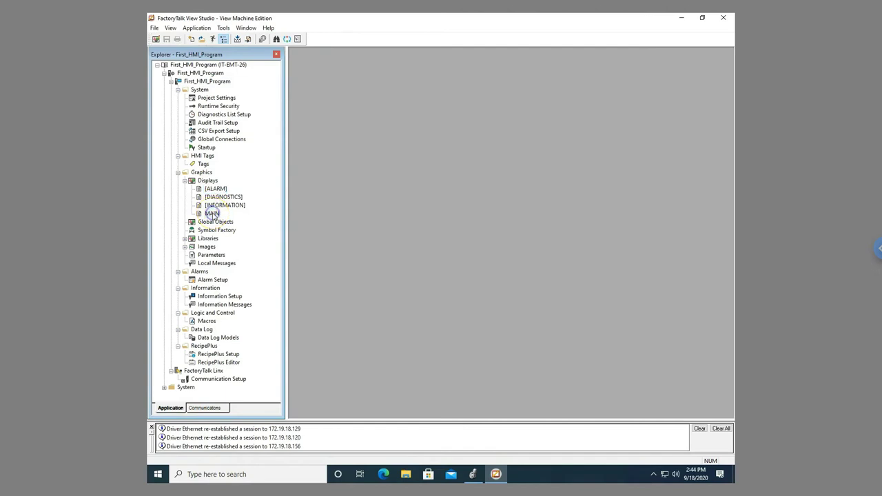
pyautogui.doubleClick(211, 213)
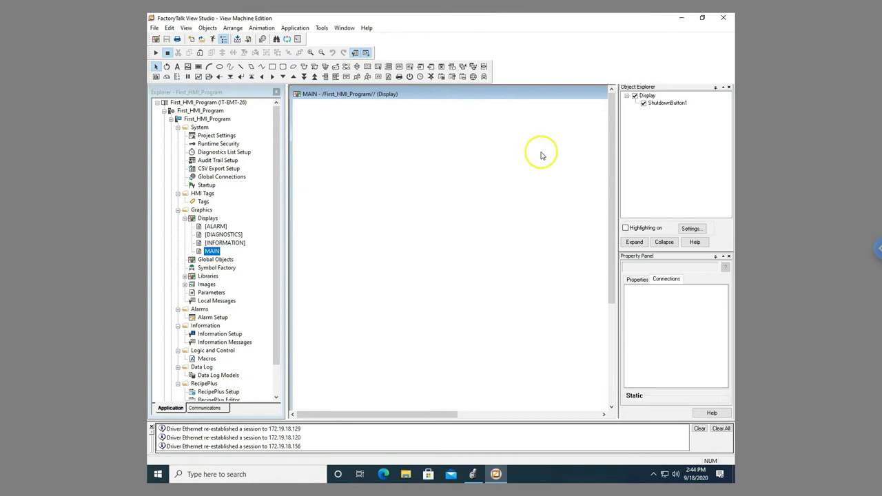
# - Set the MAIN display's Background Color to black in Display Settings
pyautogui.rightClick(542, 153)
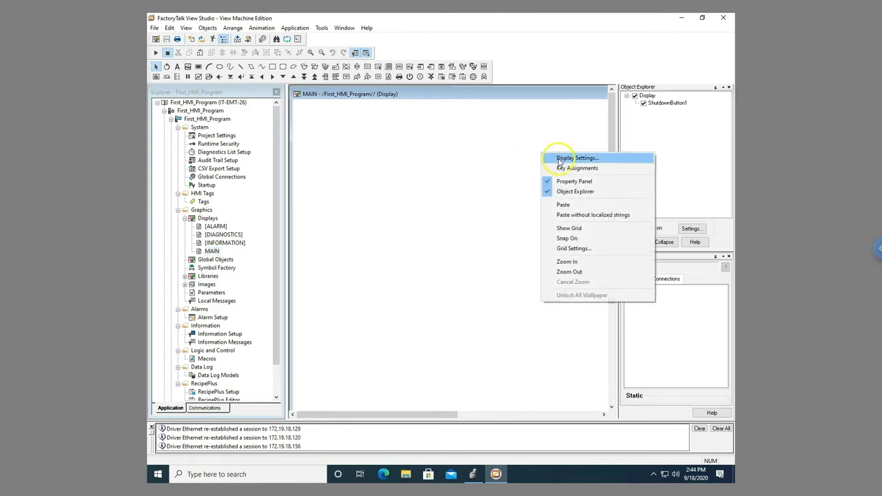
pyautogui.click(561, 161)
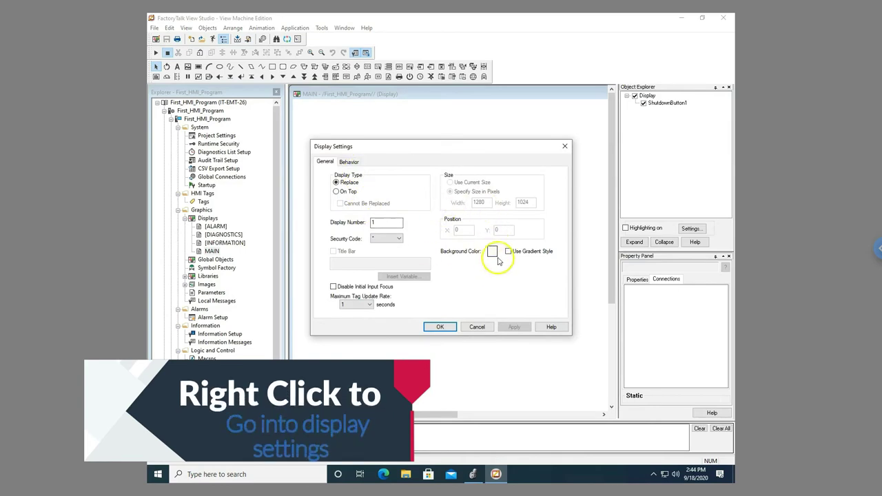
pyautogui.click(492, 253)
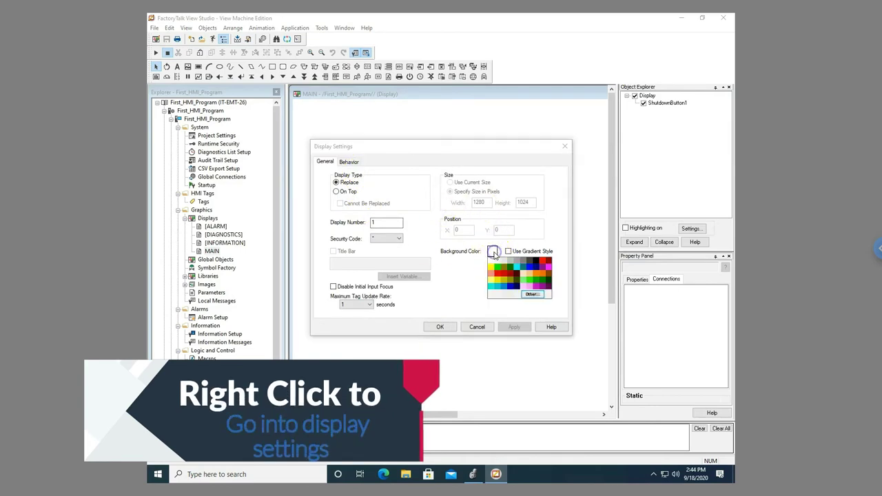
pyautogui.click(518, 265)
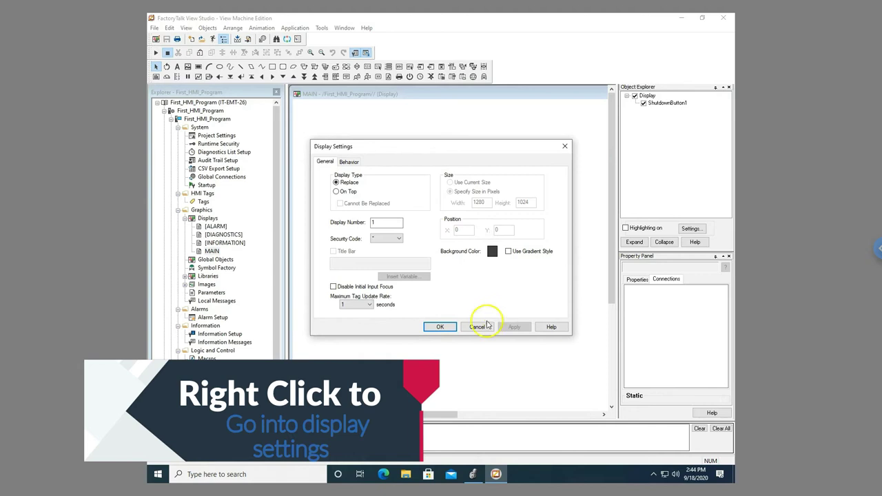
pyautogui.click(438, 328)
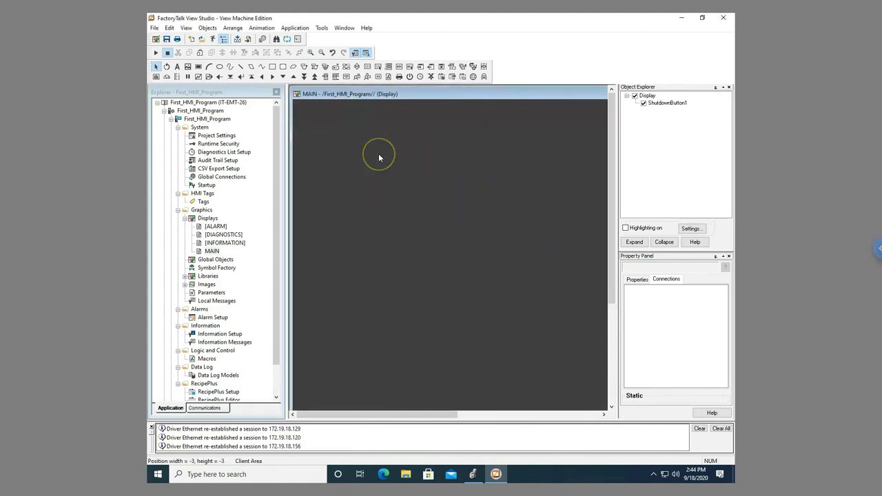
# - After reviewing the Logix Designer ladder, pick the Objects > Push Button > Momentary tool
pyautogui.click(473, 474)
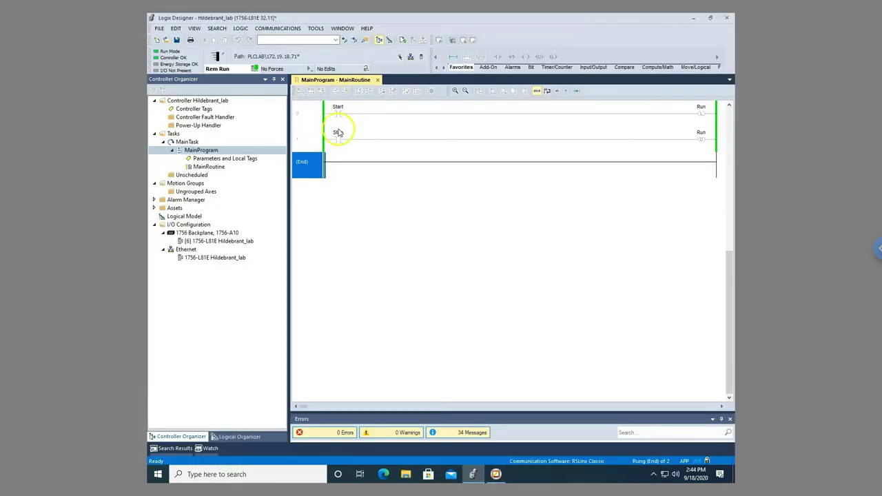
pyautogui.click(496, 474)
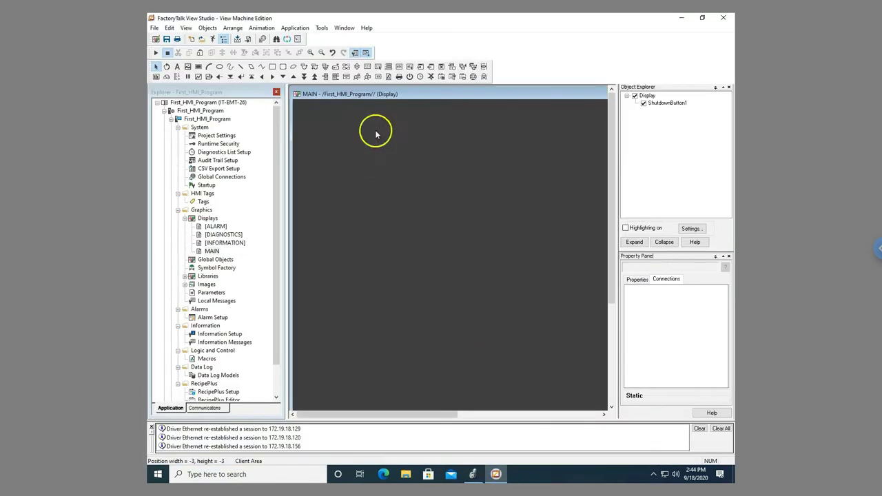
pyautogui.click(210, 28)
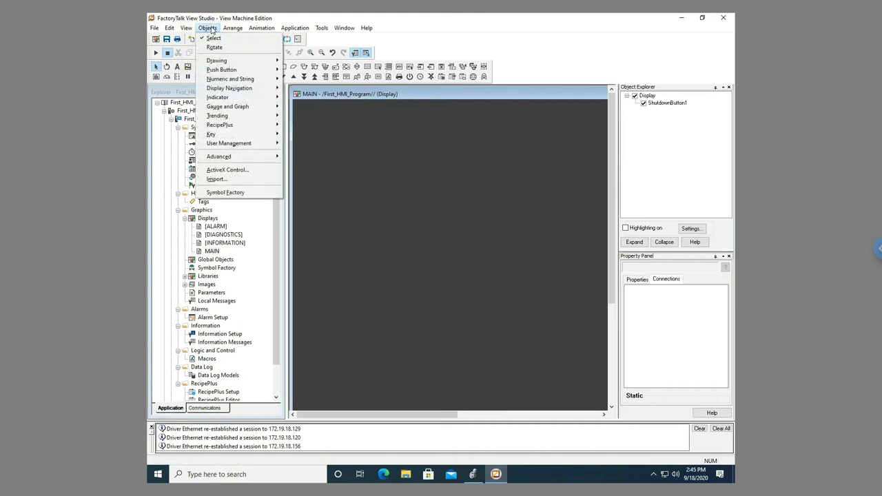
pyautogui.click(225, 70)
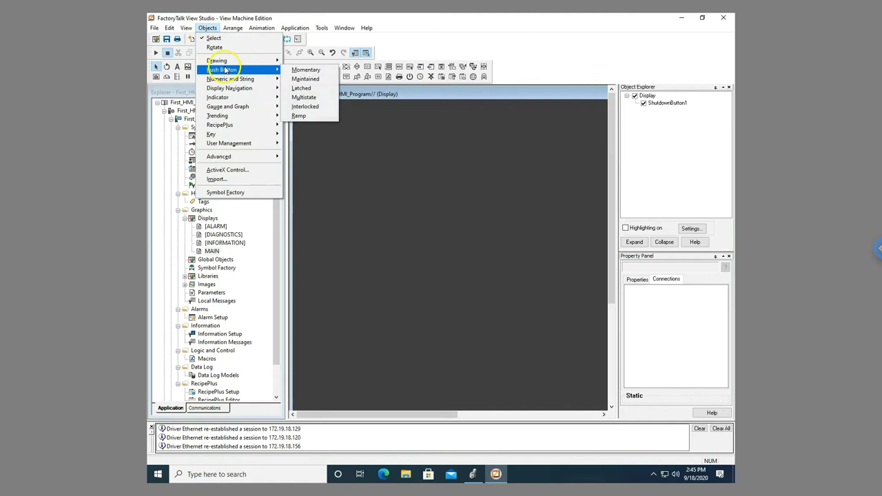
pyautogui.click(306, 70)
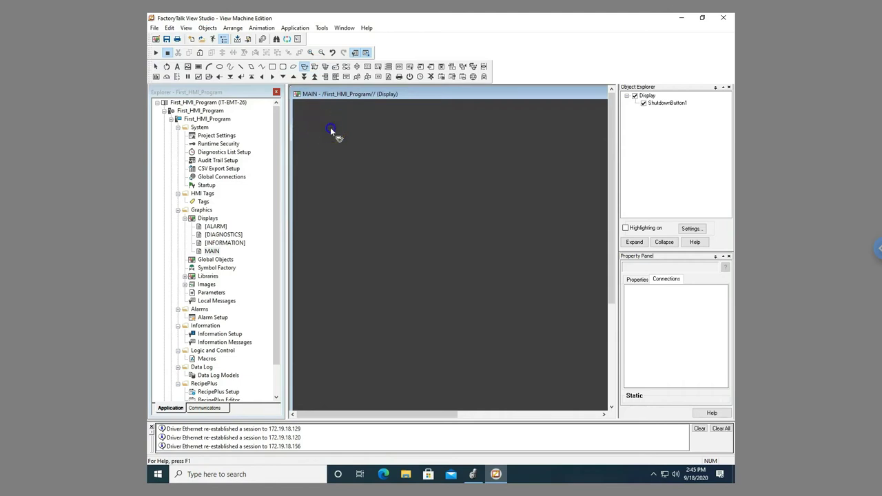
# - Draw MomentaryPushButton1 near the top-left of MAIN and check its Normally open action
pyautogui.moveTo(331, 127); pyautogui.dragTo(416, 218)
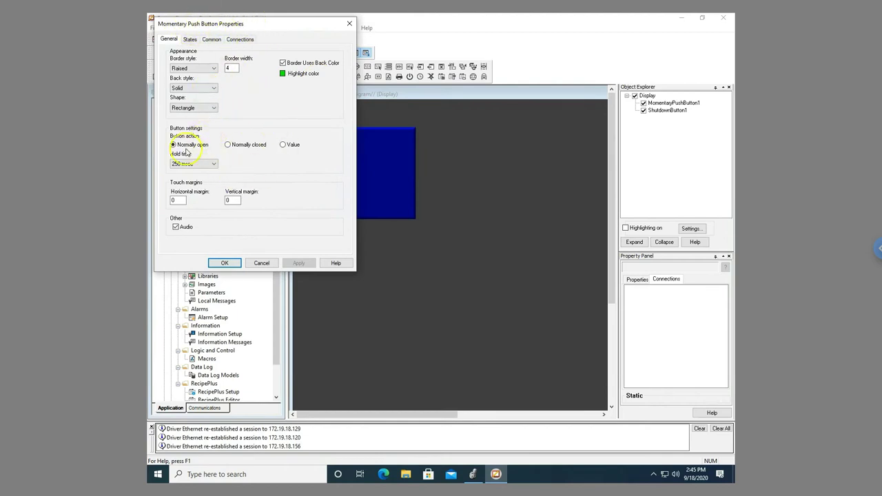
pyautogui.click(233, 149)
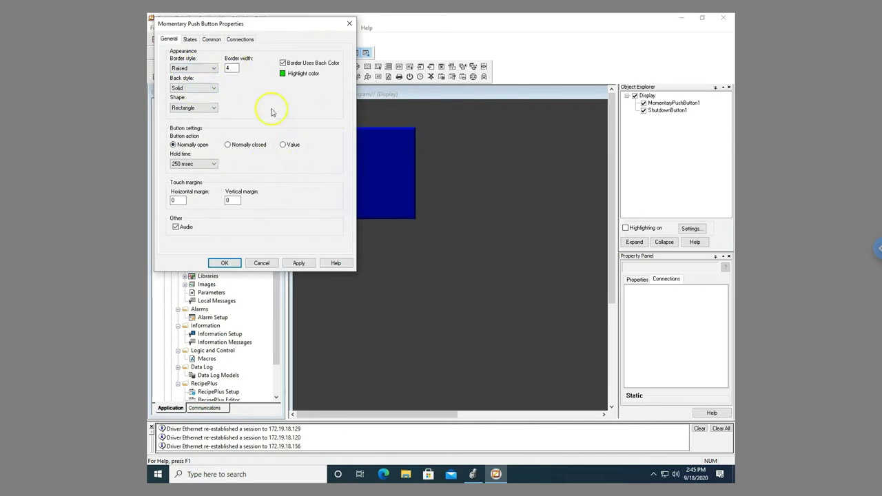
# - Set State0's background and border colours to green
pyautogui.click(190, 40)
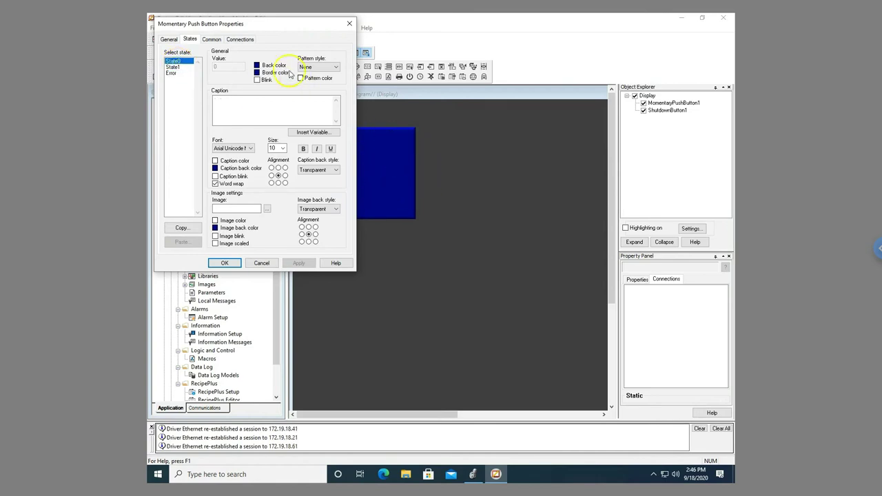
pyautogui.click(258, 65)
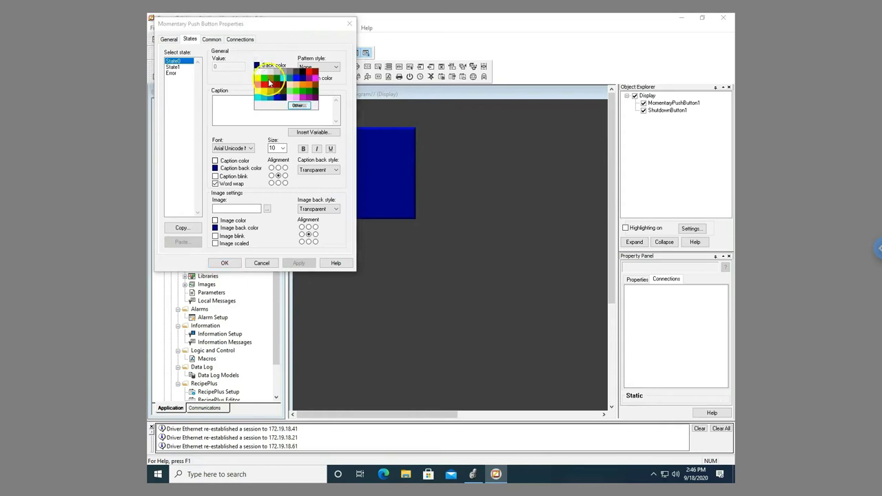
pyautogui.click(266, 80)
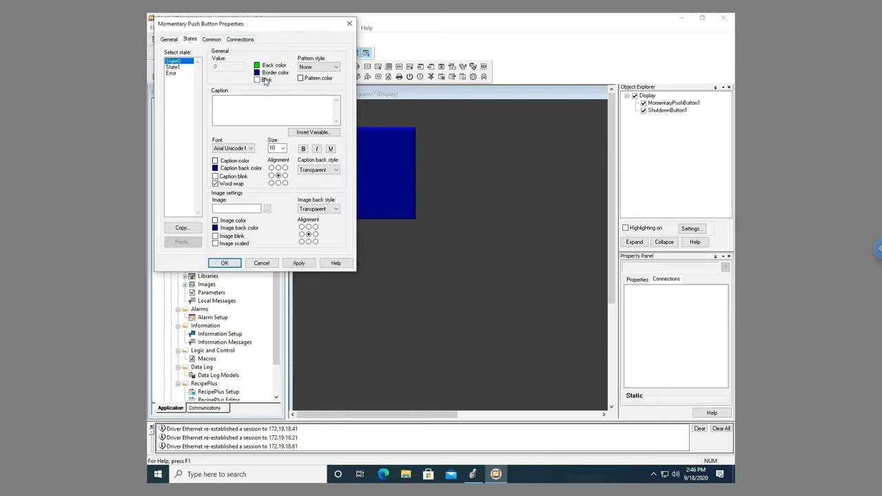
pyautogui.click(257, 72)
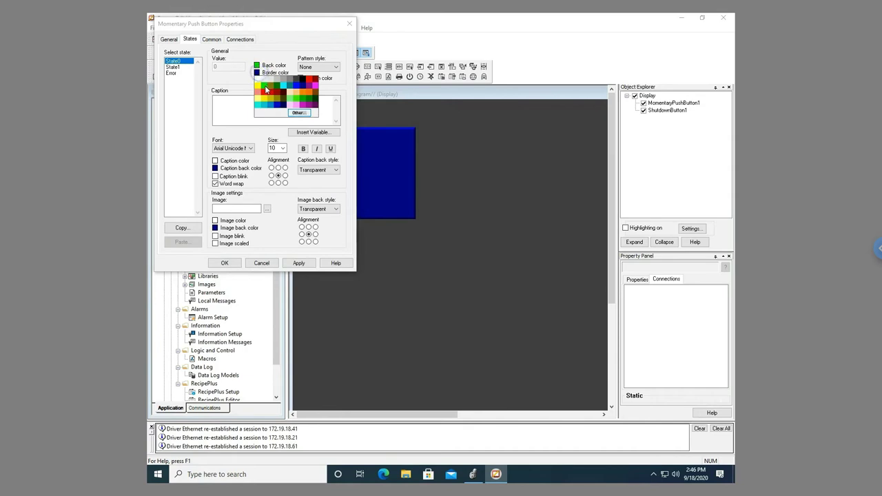
pyautogui.click(264, 88)
# - Make State0's START caption bold at size 22 and apply the changes
pyautogui.click(231, 102)
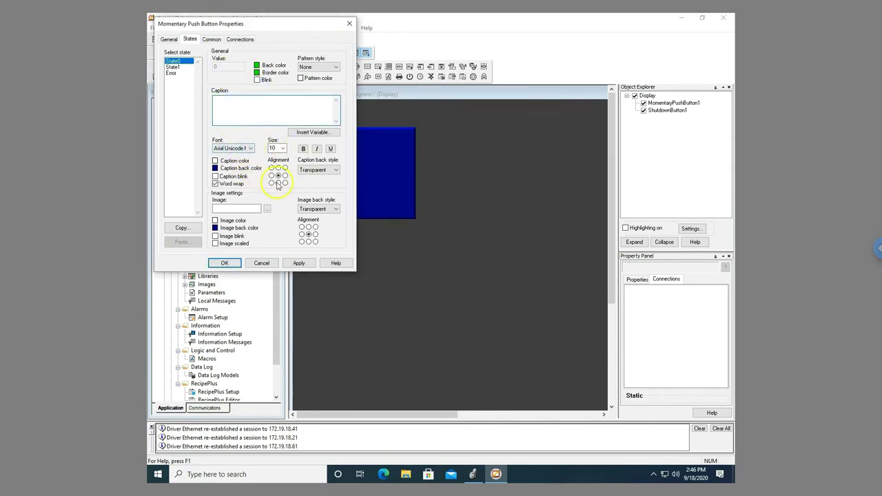
pyautogui.click(302, 149)
pyautogui.doubleClick(222, 100)
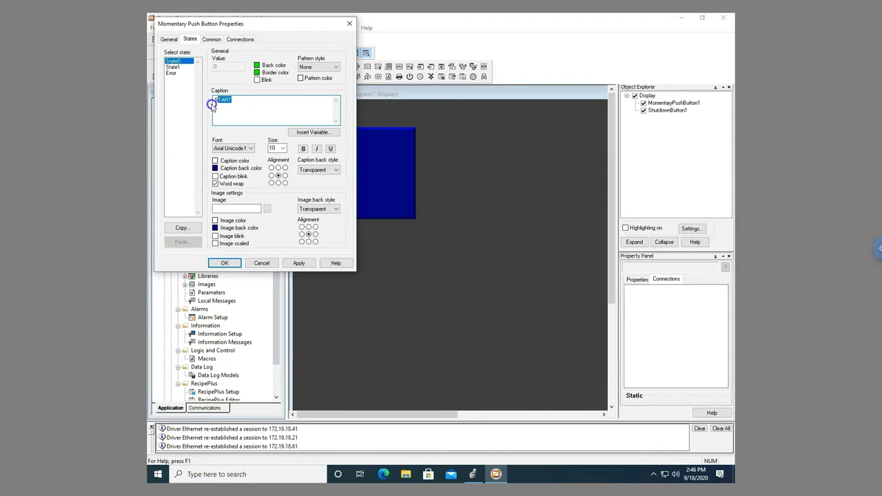
pyautogui.click(282, 148)
pyautogui.click(282, 200)
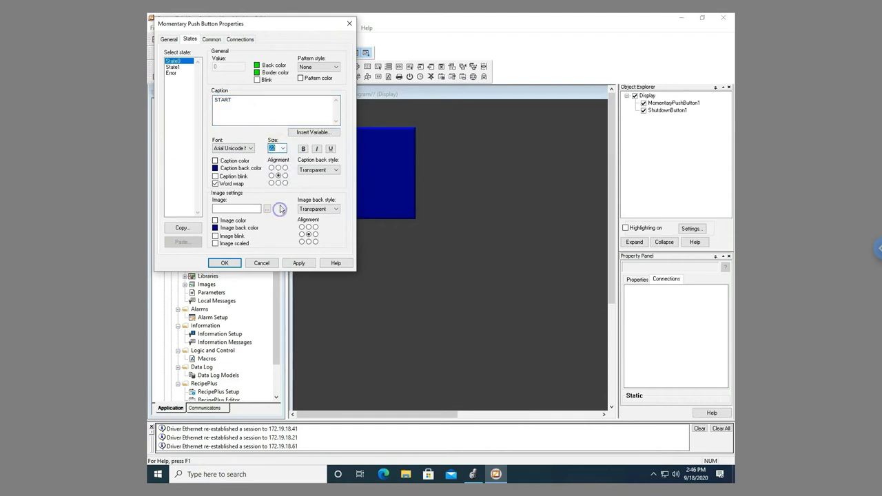
pyautogui.click(303, 149)
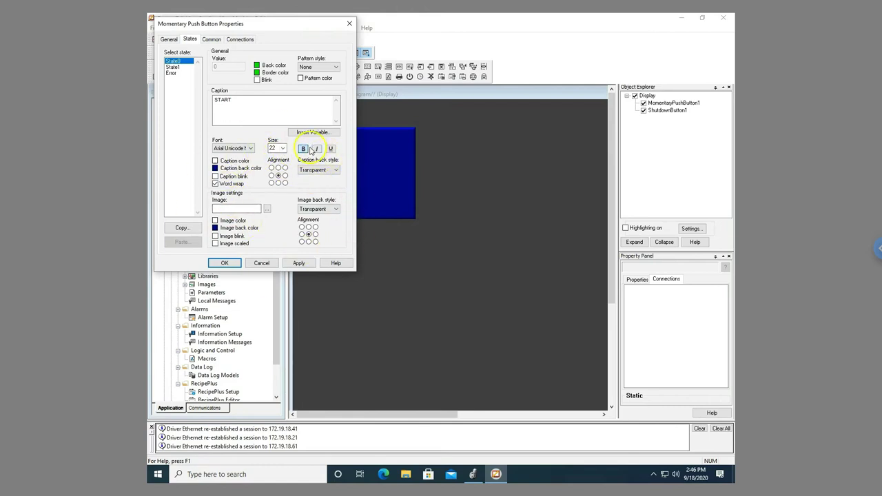
pyautogui.click(173, 61)
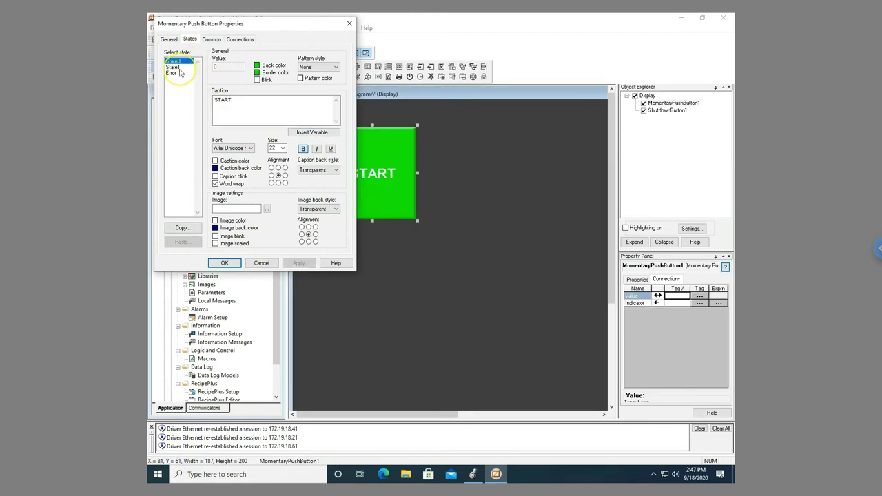
# - Set State1's background and border colours to yellow
pyautogui.click(179, 67)
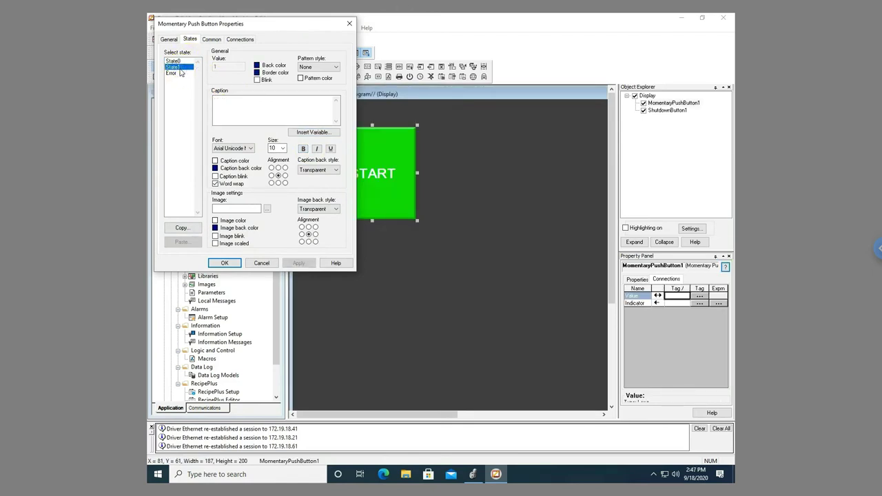
pyautogui.click(257, 66)
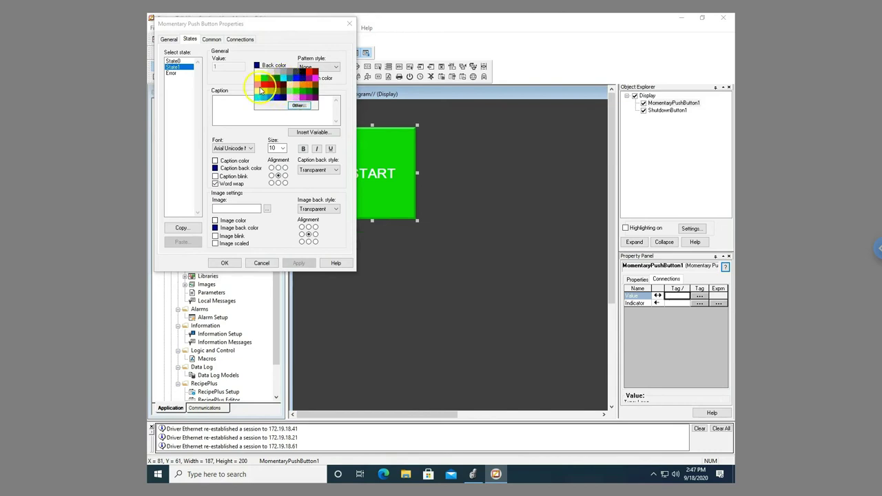
pyautogui.click(259, 83)
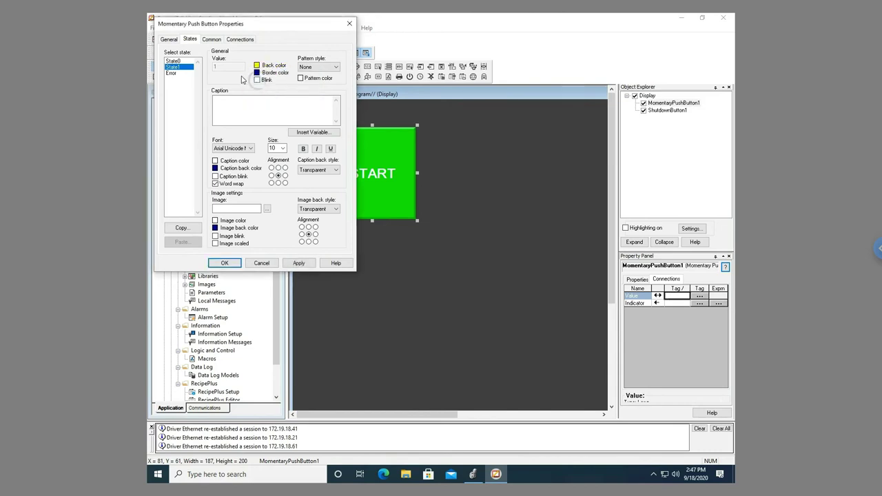
pyautogui.click(257, 73)
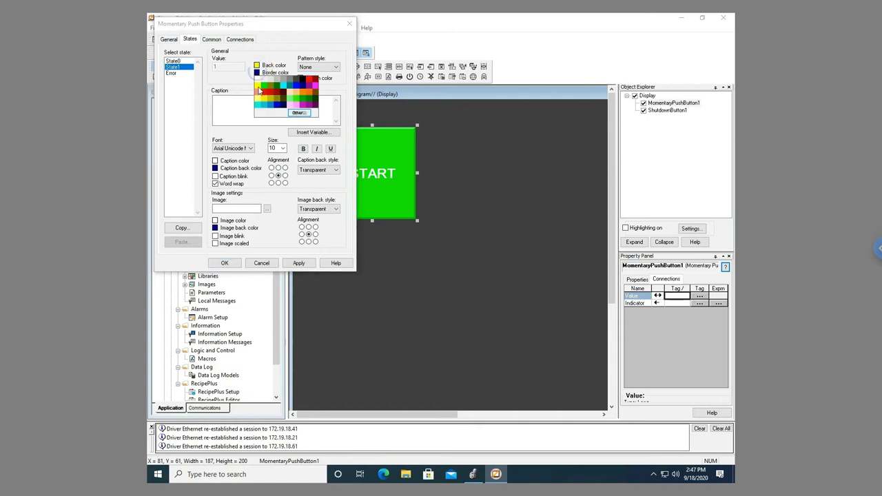
pyautogui.click(258, 90)
# - Give State1 a size-22 STARTED caption, apply it, and return to State0
pyautogui.click(252, 112)
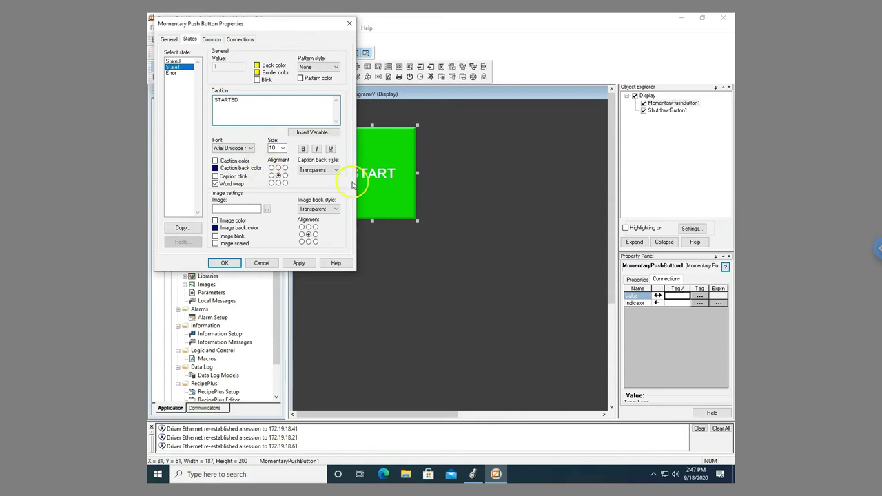
pyautogui.doubleClick(270, 117)
pyautogui.click(282, 149)
pyautogui.click(274, 211)
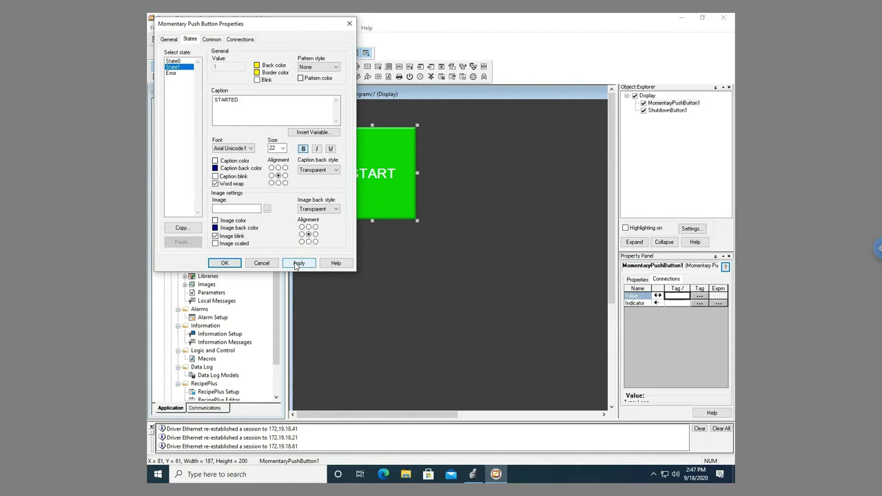
pyautogui.click(297, 265)
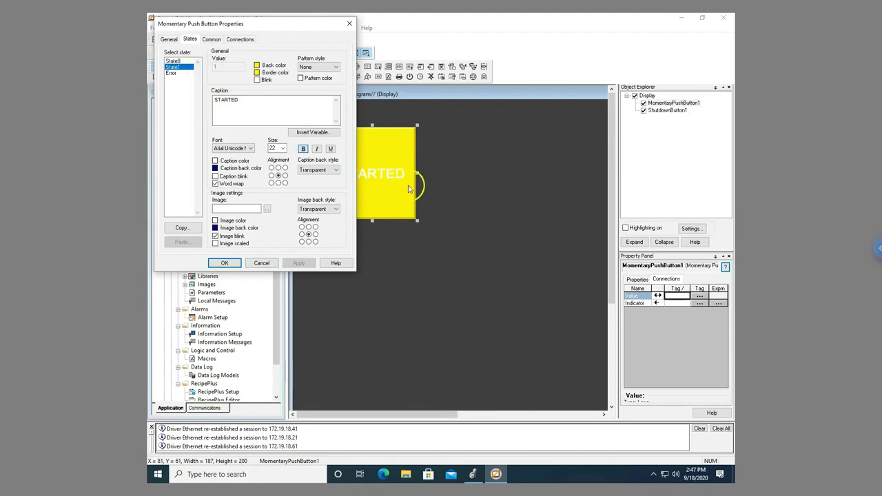
pyautogui.click(174, 60)
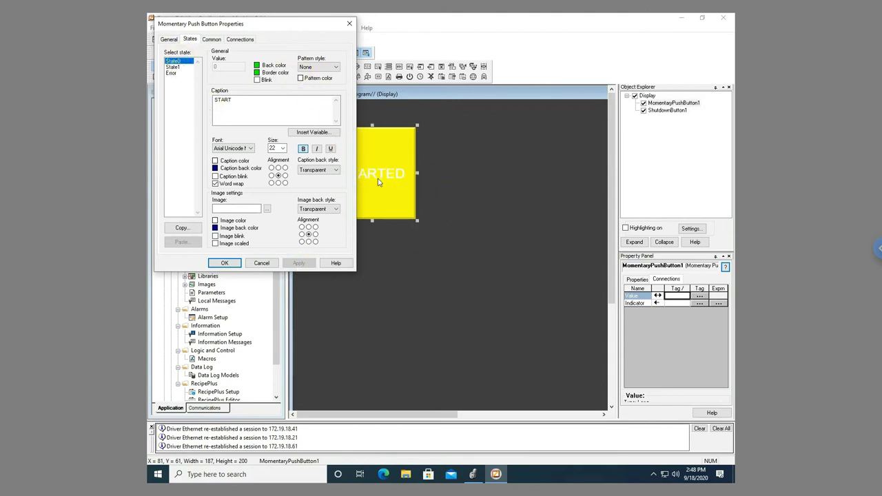
# - Browse tags for the Value connection and refresh all folders so PLC71 tags appear
pyautogui.click(239, 39)
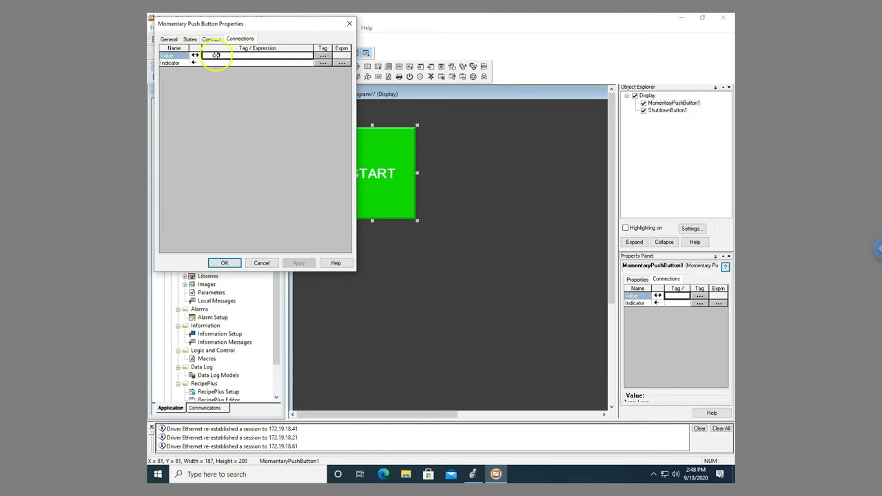
pyautogui.click(323, 56)
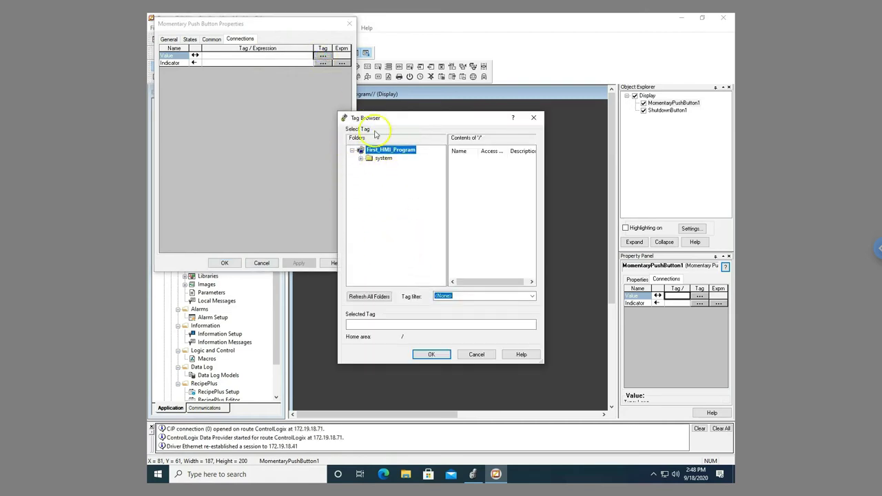
pyautogui.click(359, 158)
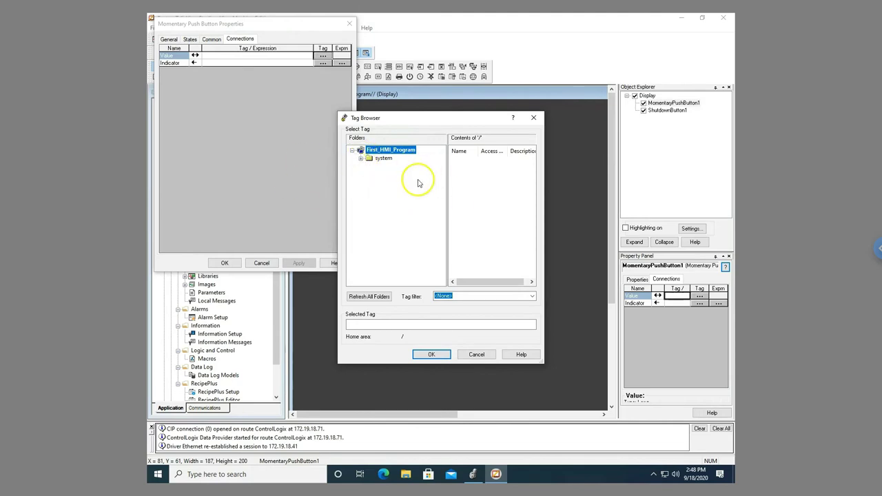
pyautogui.click(377, 298)
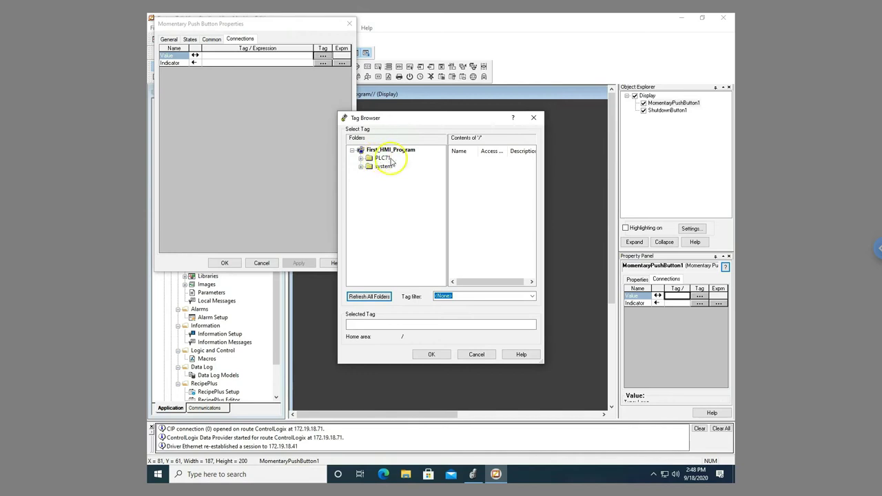
# - Pick Start under PLC71 > Online > Program:MainProgram as the button's Value tag
pyautogui.click(360, 158)
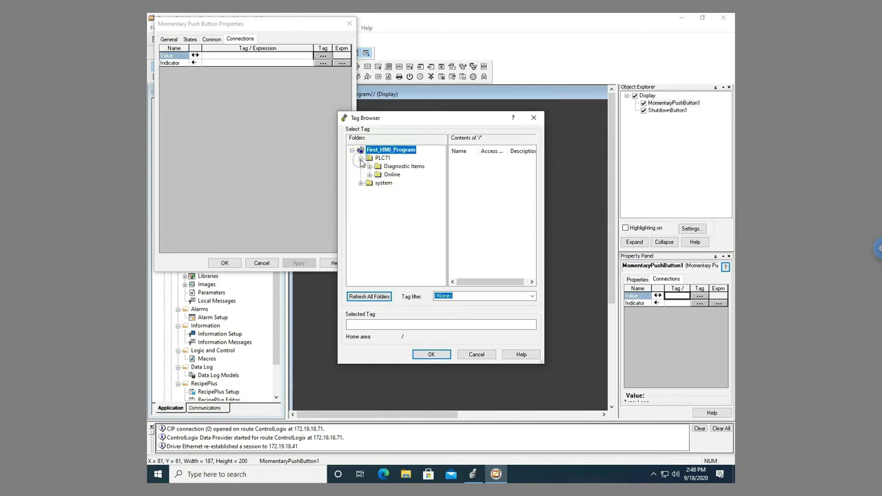
pyautogui.click(369, 175)
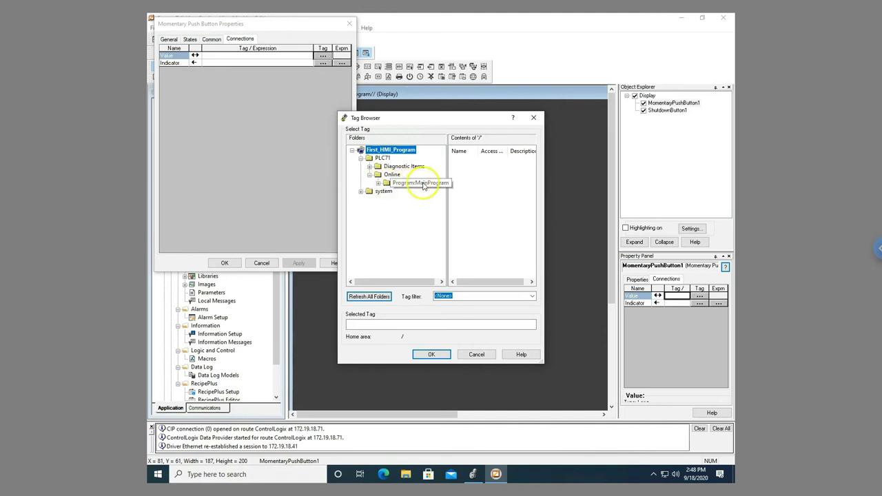
pyautogui.click(378, 184)
pyautogui.click(393, 184)
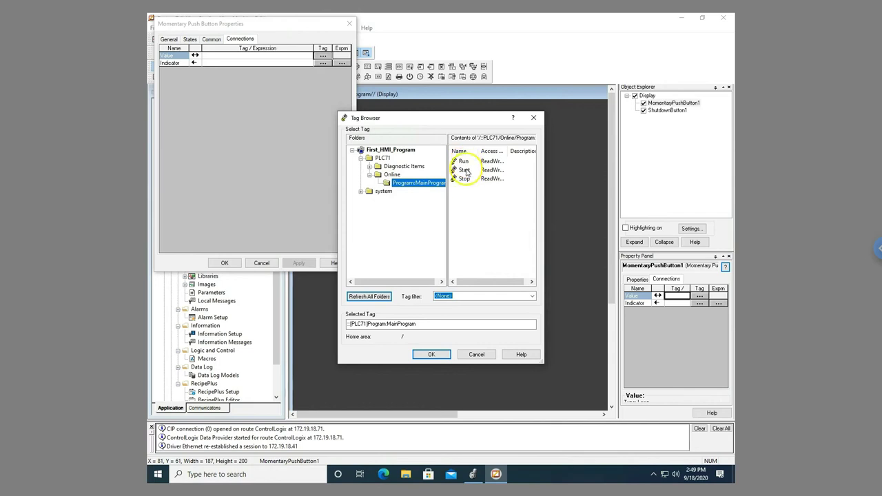
pyautogui.click(466, 170)
pyautogui.click(432, 355)
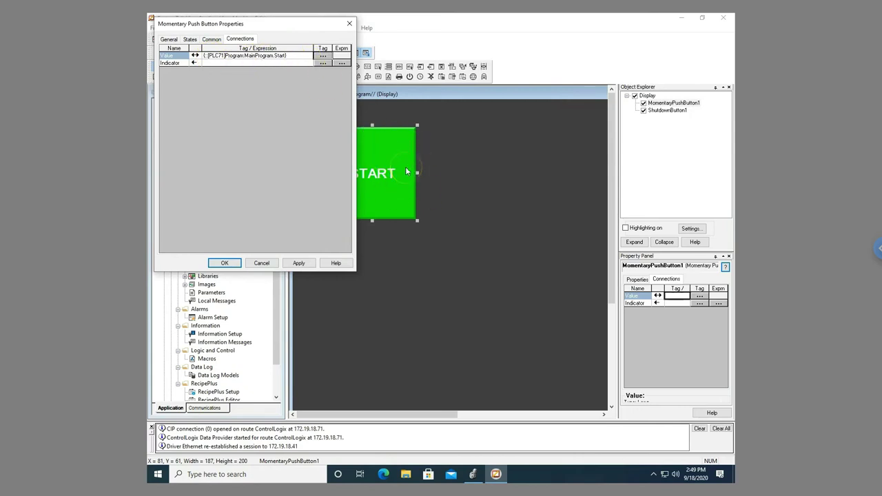
pyautogui.hotkey('alt', 'Tab')
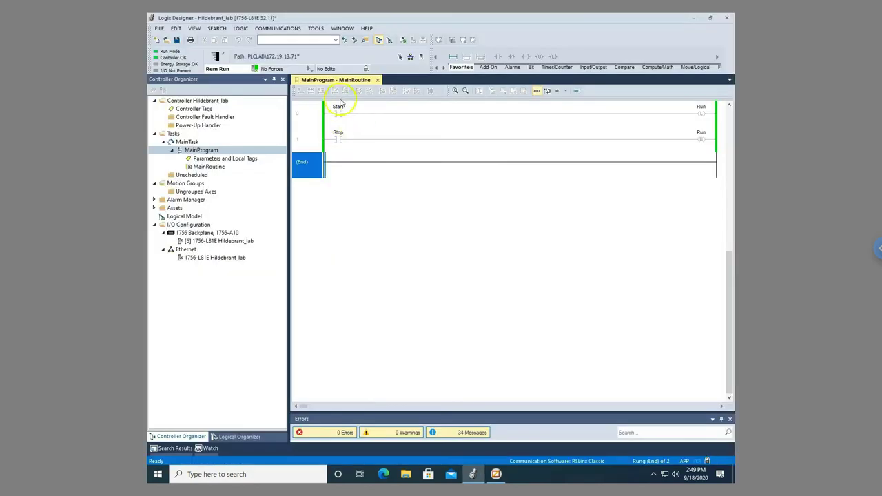
pyautogui.click(497, 475)
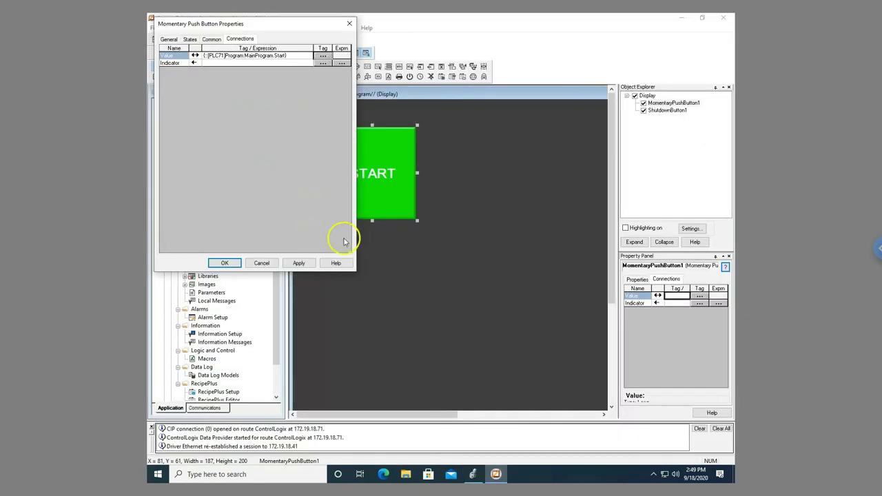
# - Close the button properties with the Start tag connection kept
pyautogui.click(228, 263)
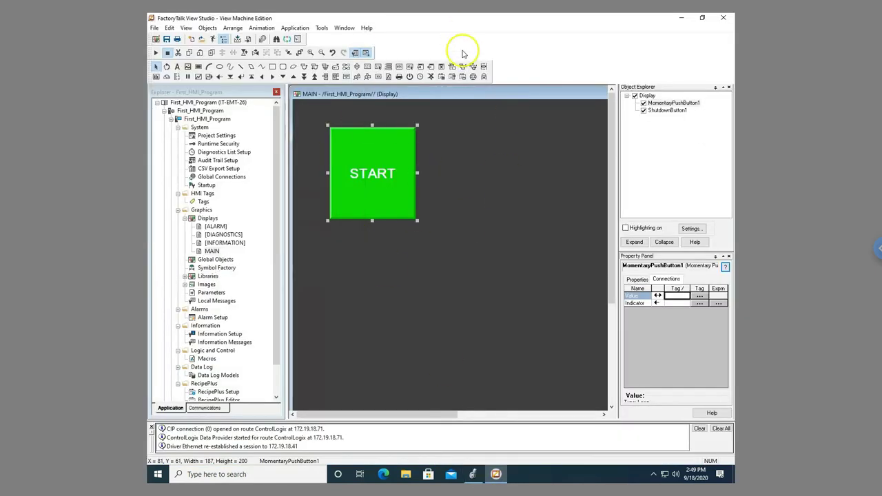
pyautogui.click(208, 28)
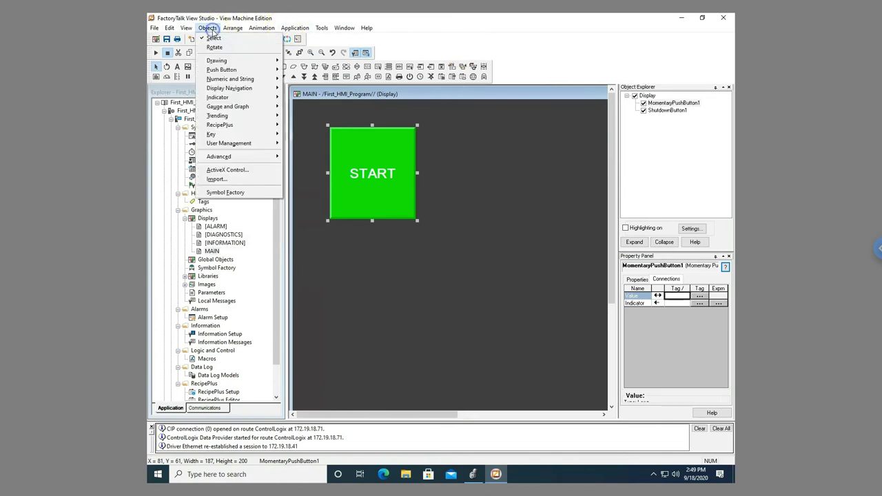
pyautogui.moveTo(226, 70)
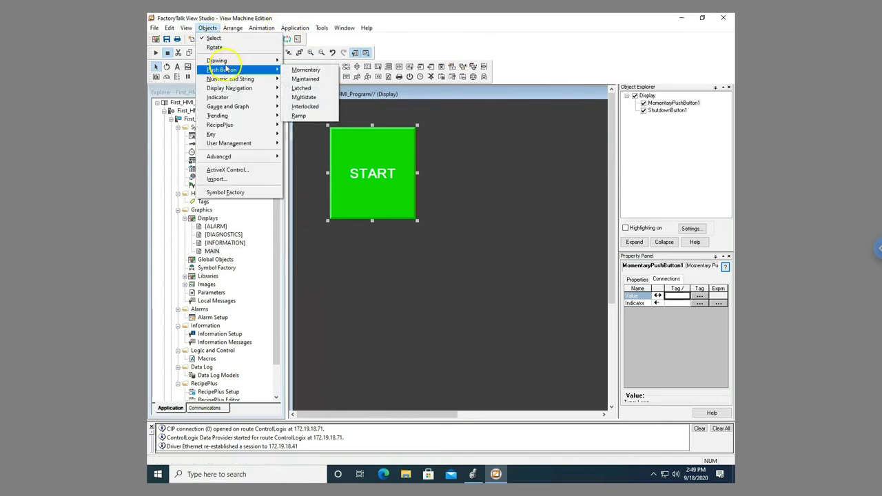
pyautogui.click(424, 39)
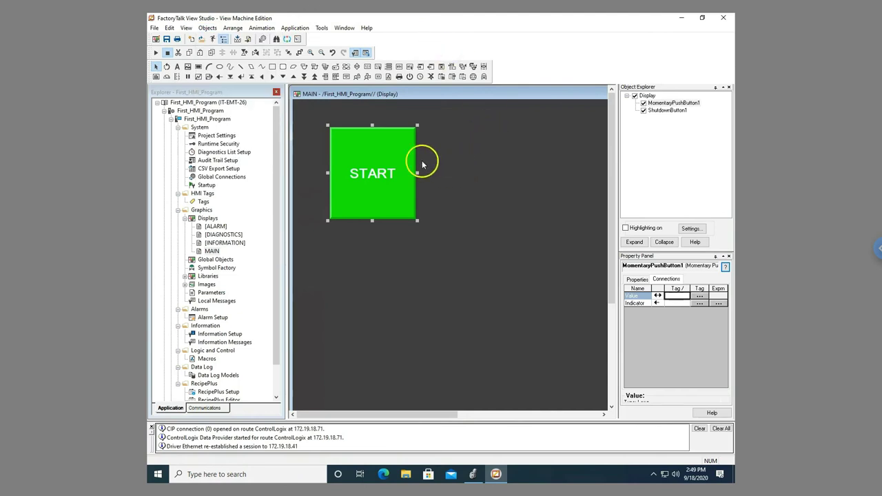
# - Copy the START button and paste the duplicate to the right of the original
pyautogui.rightClick(381, 154)
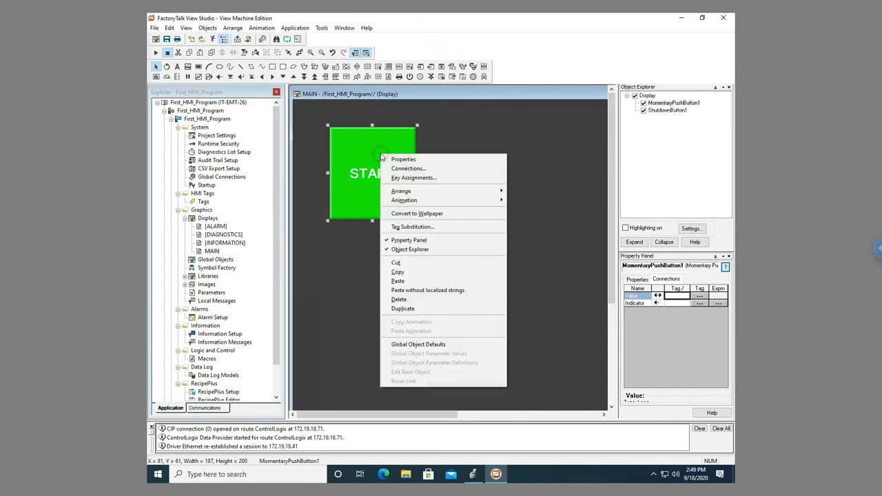
pyautogui.click(403, 274)
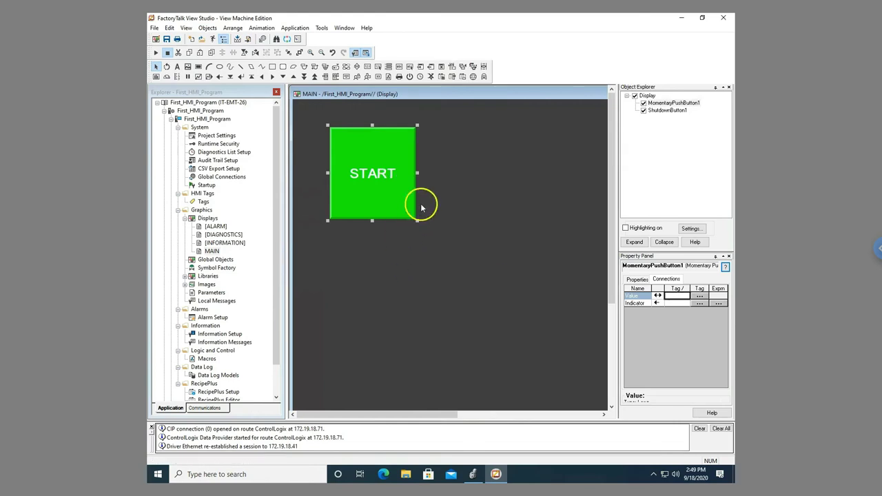
pyautogui.rightClick(441, 178)
pyautogui.click(464, 231)
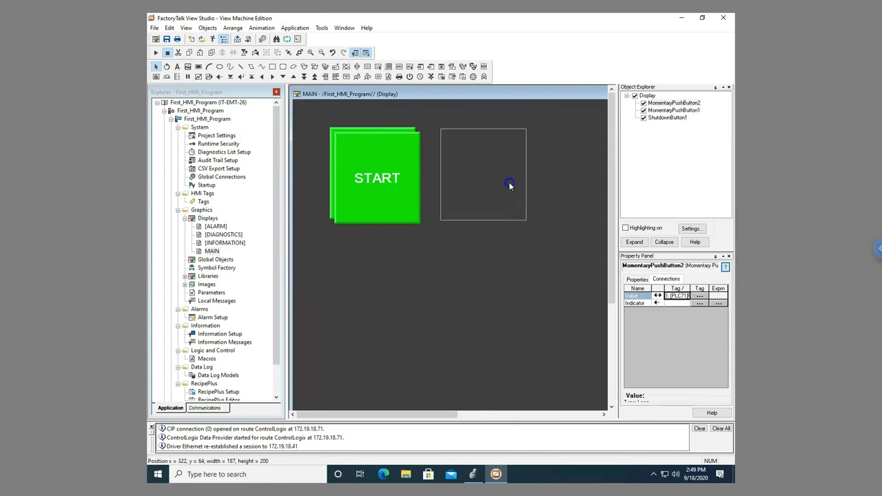
pyautogui.click(511, 184)
# - On the new button, make State0 red in background and border with a STOP caption
pyautogui.doubleClick(494, 185)
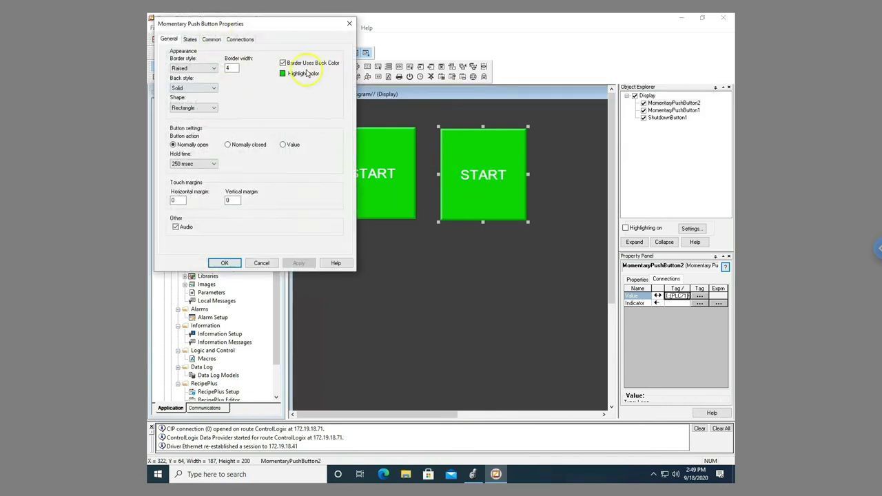
pyautogui.click(190, 40)
pyautogui.click(258, 66)
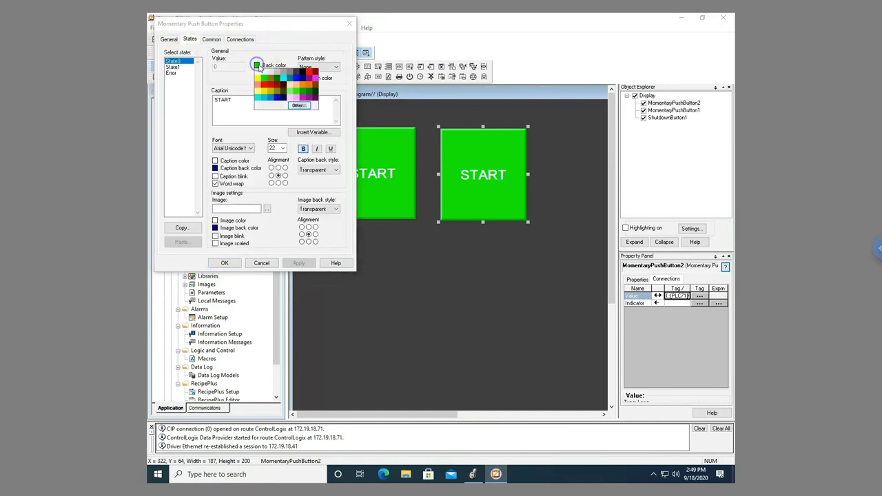
pyautogui.click(262, 83)
pyautogui.click(256, 73)
pyautogui.click(262, 88)
pyautogui.doubleClick(220, 101)
pyautogui.click(177, 104)
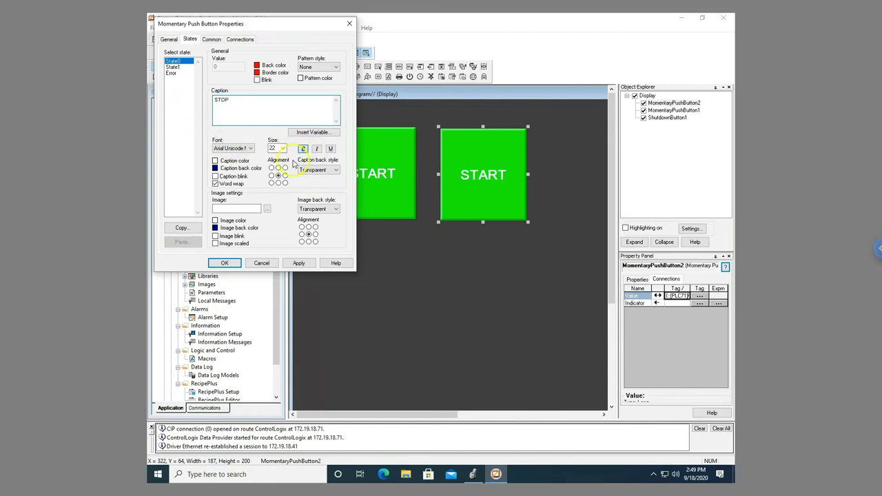
# - Make State1 blue in background and border with a STOPPED caption
pyautogui.click(172, 66)
pyautogui.click(263, 73)
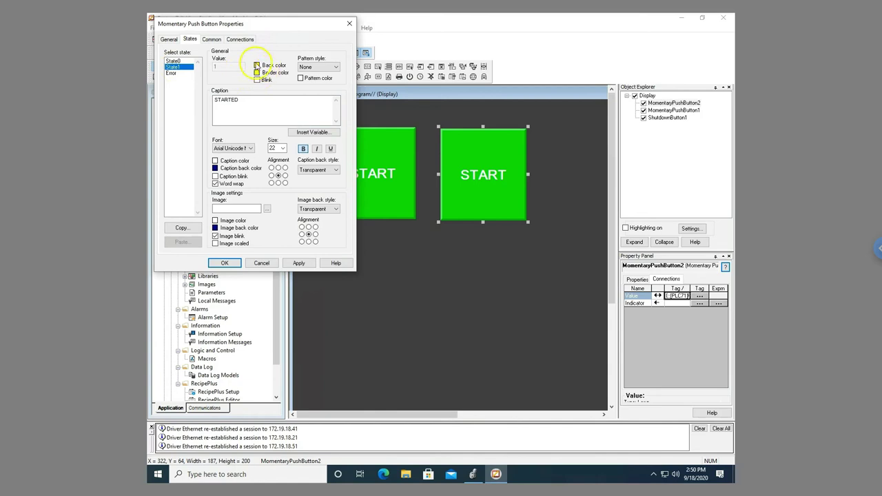
pyautogui.moveTo(245, 101); pyautogui.dragTo(198, 102)
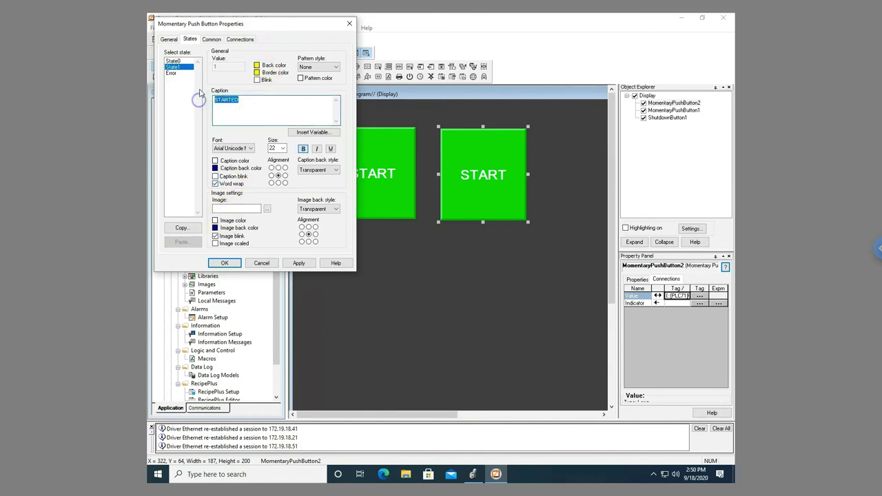
pyautogui.write('S')
pyautogui.click(257, 65)
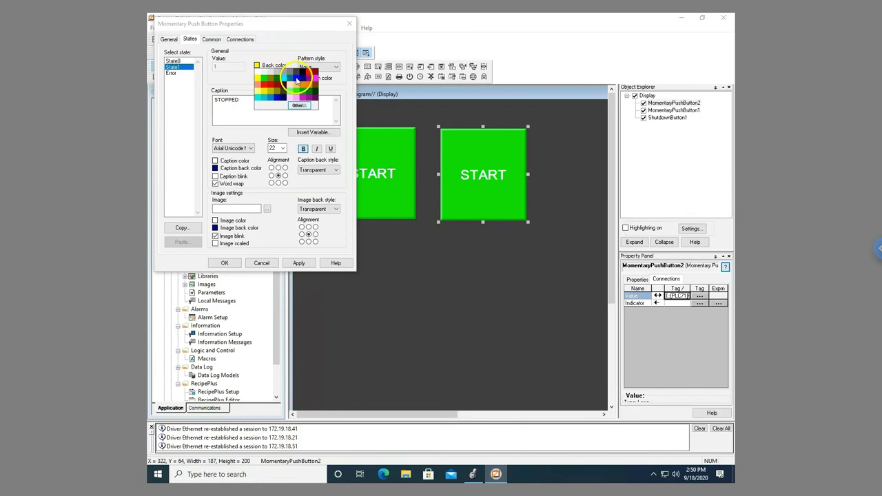
pyautogui.click(296, 79)
pyautogui.click(257, 73)
pyautogui.click(301, 86)
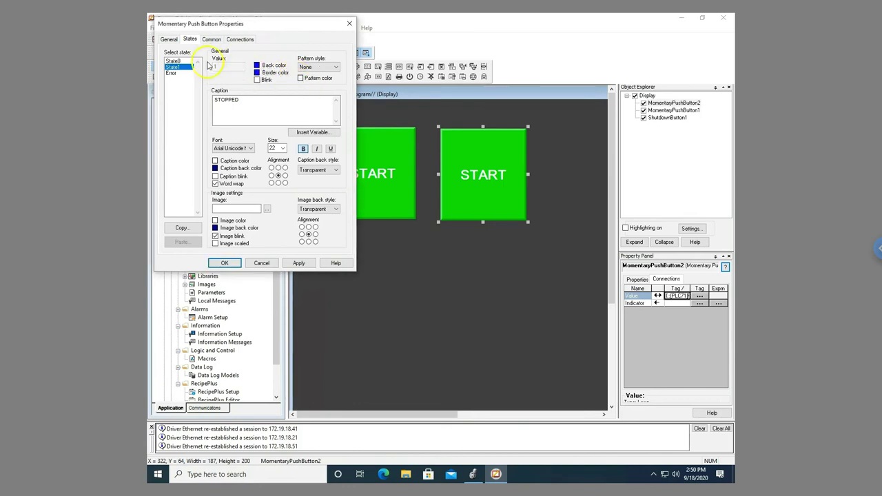
# - Browse the button's Value connection and pick the Stop tag
pyautogui.click(239, 39)
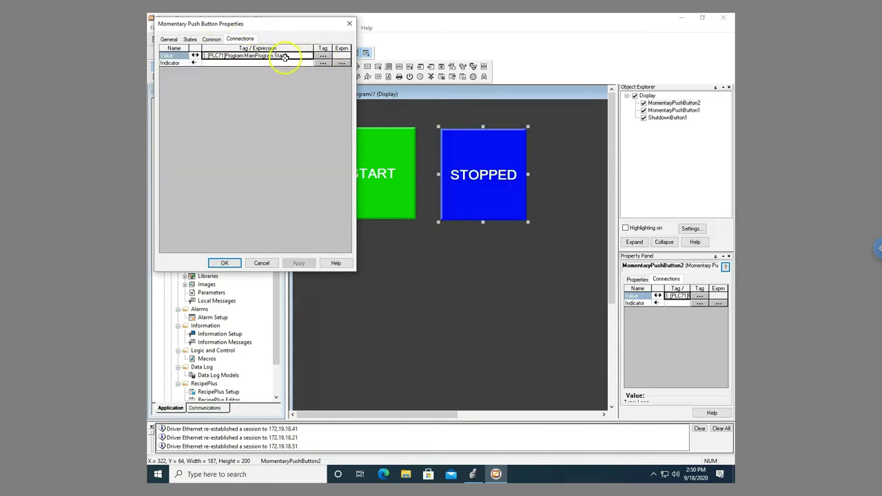
pyautogui.click(322, 58)
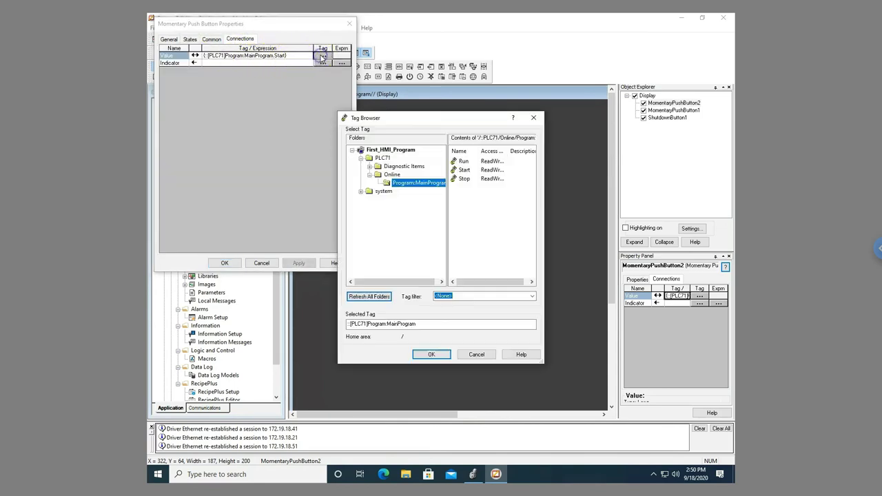
pyautogui.click(467, 180)
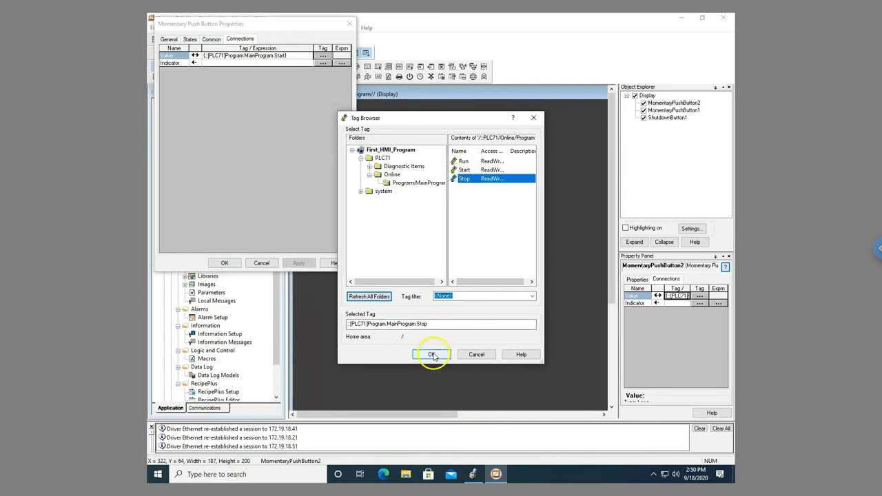
# - Confirm Stop as the Value tag, recheck State0's red STOP look, and close the properties
pyautogui.click(432, 355)
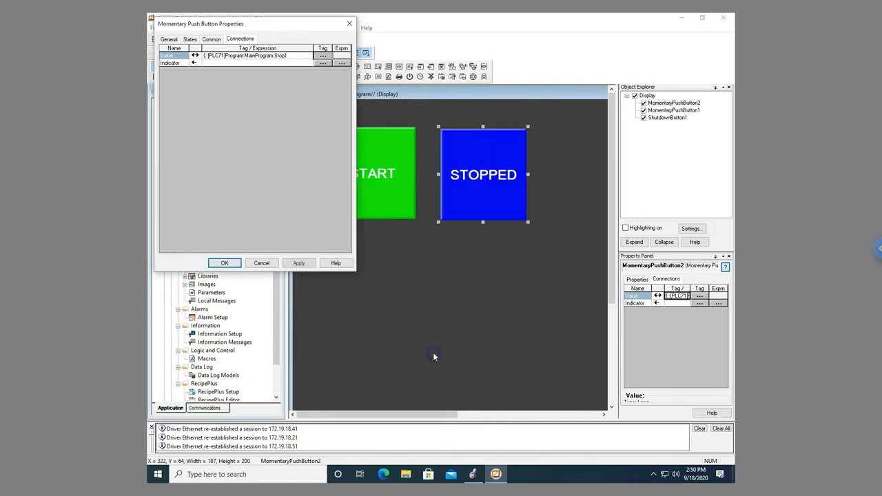
pyautogui.click(226, 263)
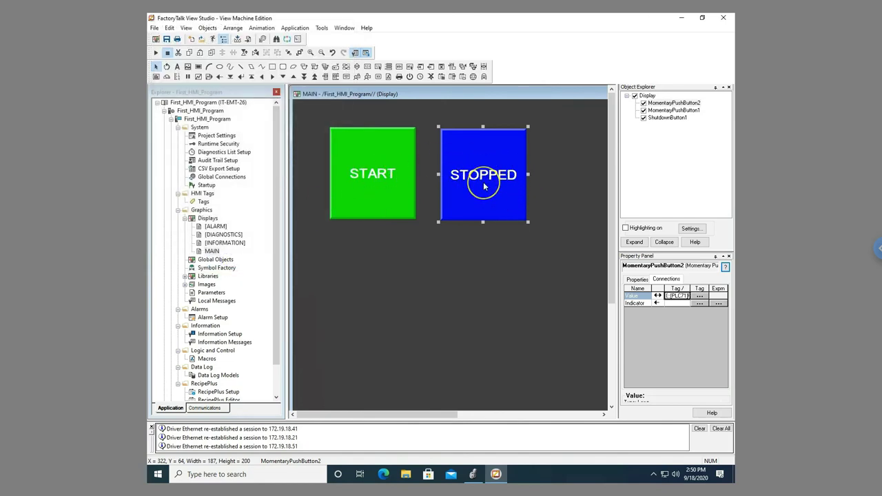
pyautogui.doubleClick(483, 182)
pyautogui.click(186, 39)
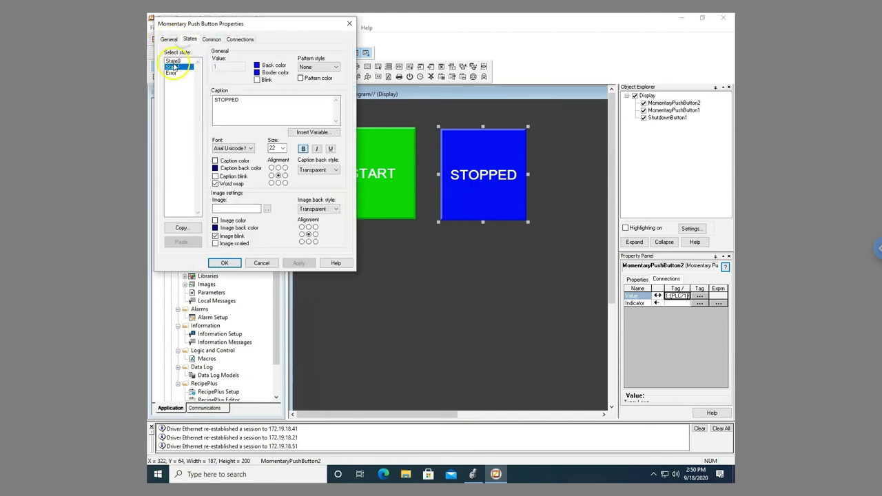
pyautogui.click(173, 61)
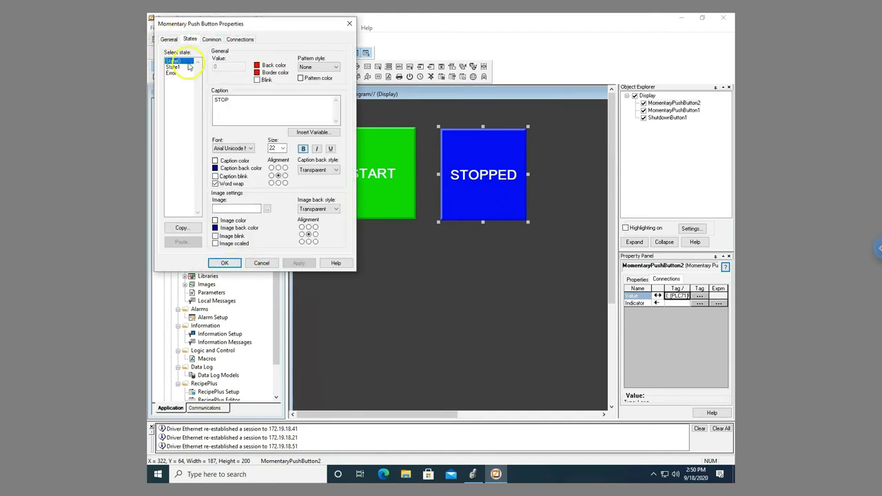
pyautogui.click(226, 264)
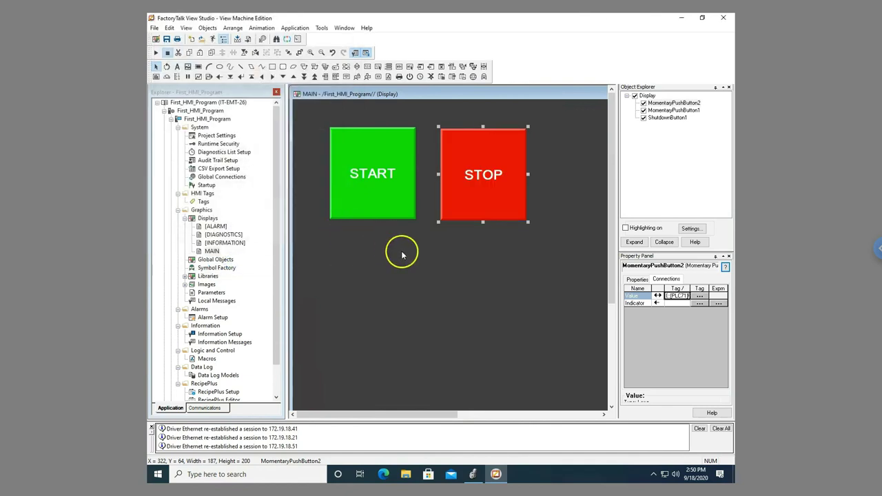
pyautogui.click(432, 256)
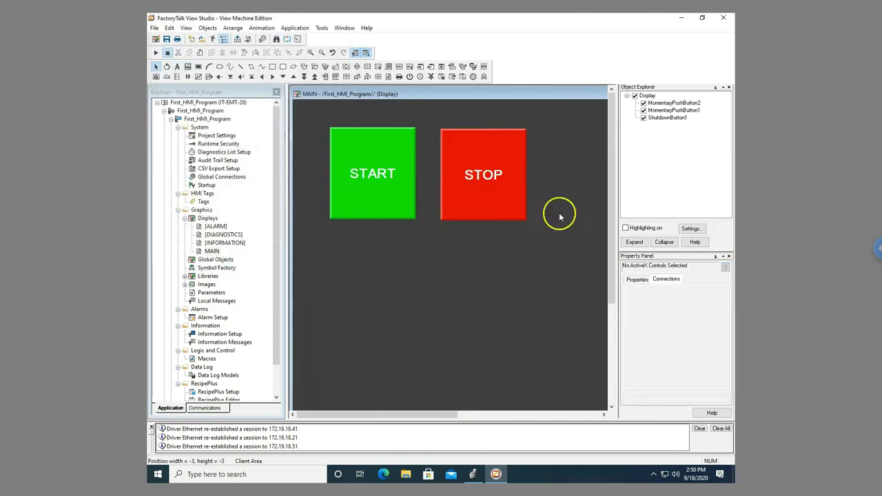
# - Draw a multistate indicator as a wide box below the START and STOP buttons
pyautogui.click(205, 29)
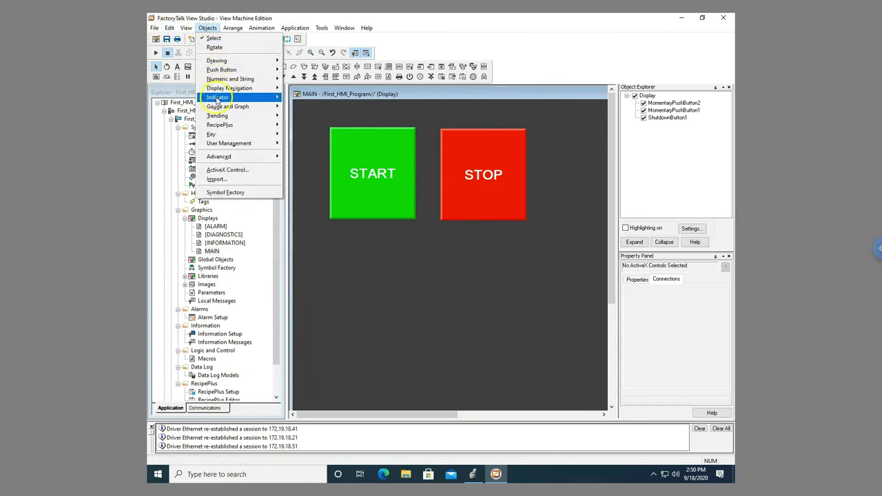
pyautogui.moveTo(227, 89)
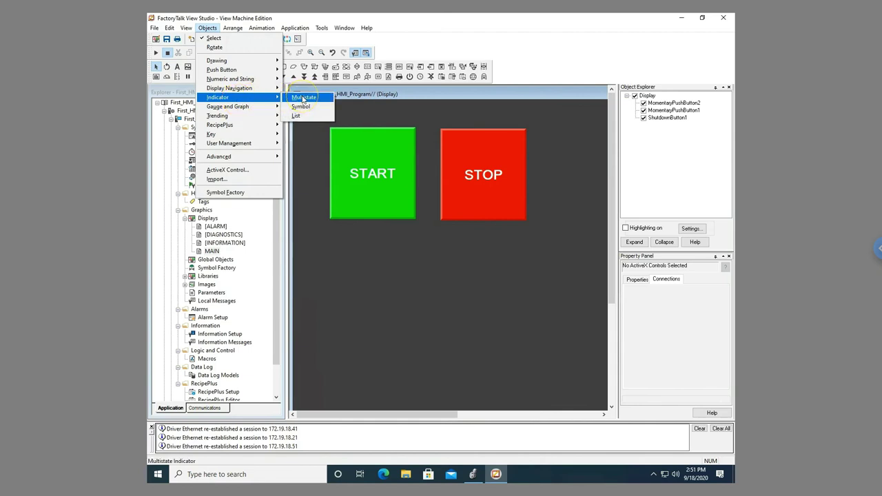
pyautogui.click(303, 99)
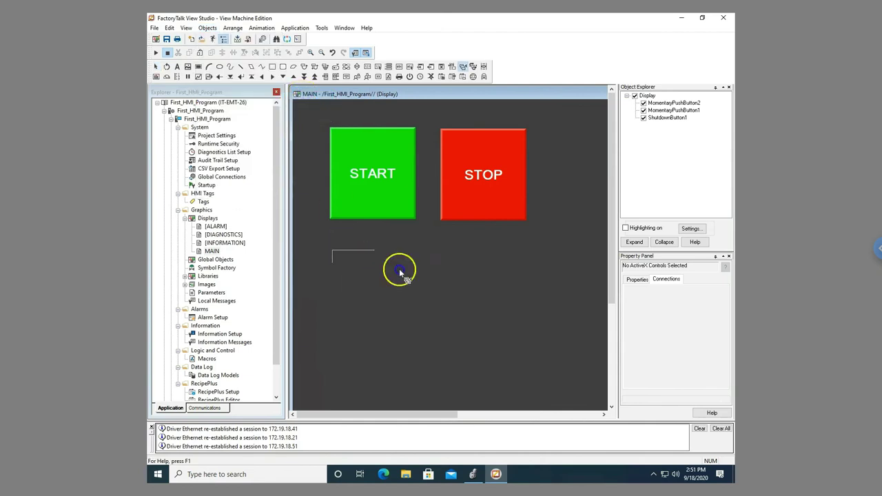
pyautogui.moveTo(404, 273); pyautogui.dragTo(528, 324)
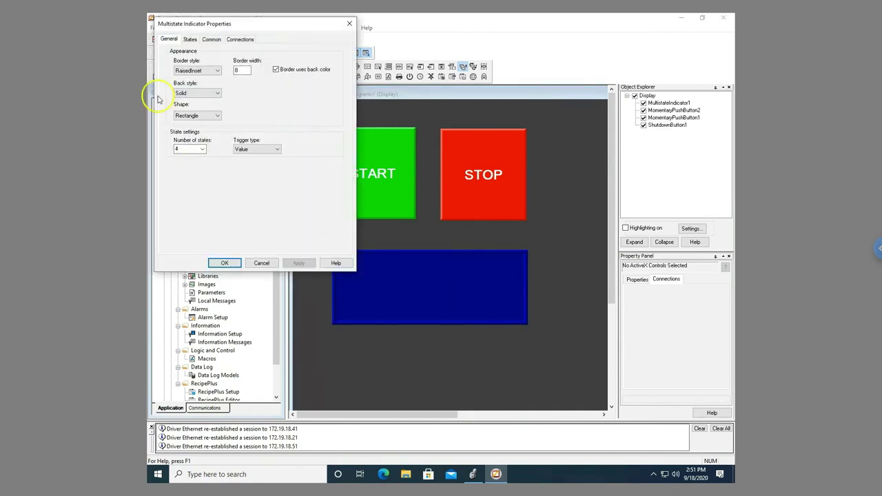
# - Cut the indicator to two states, caption them NOT RUNNING and RUNNING, and blink State1's image
pyautogui.click(191, 40)
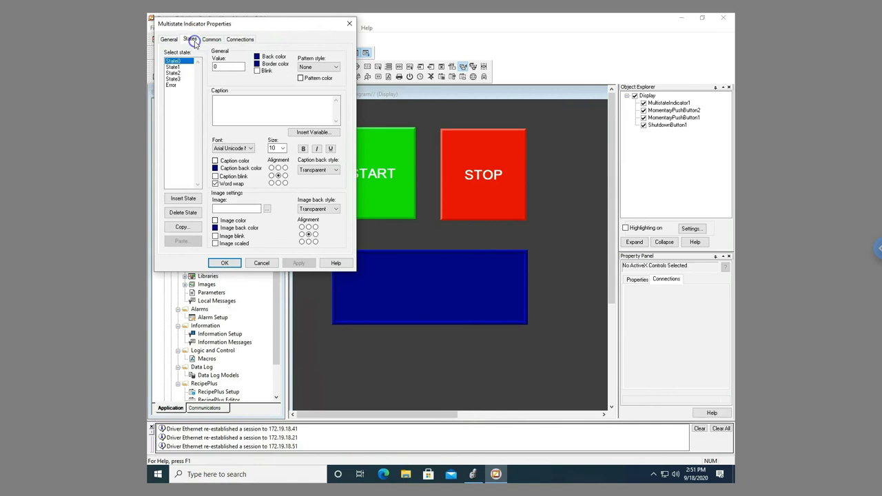
pyautogui.click(173, 79)
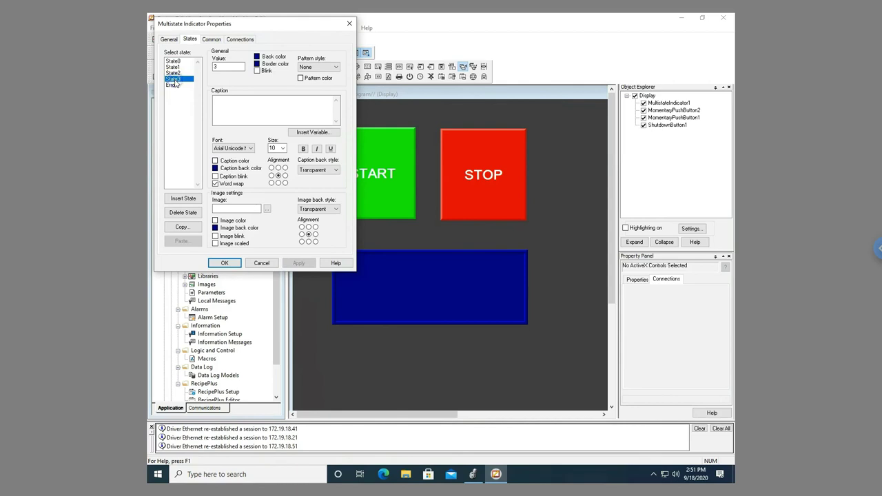
pyautogui.click(191, 213)
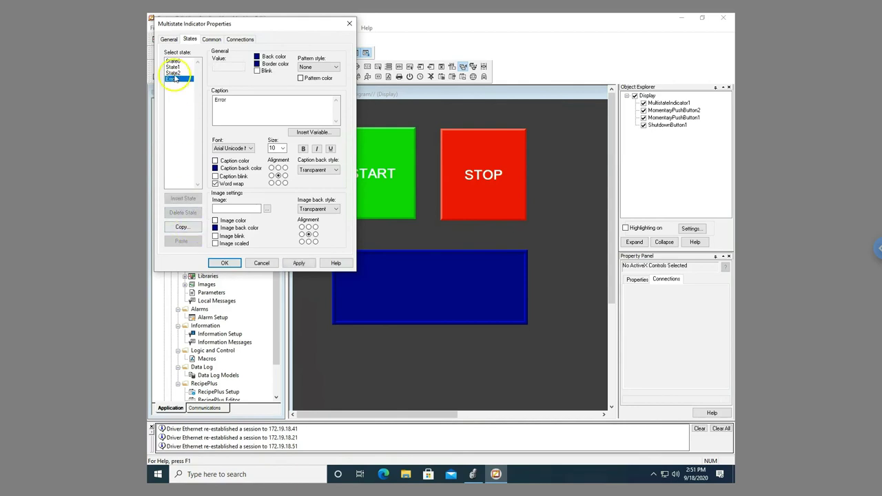
pyautogui.click(183, 213)
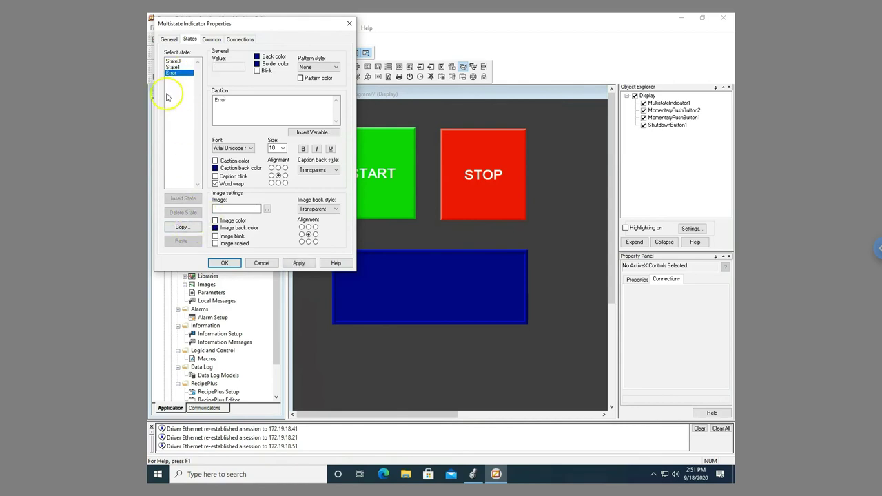
pyautogui.click(176, 61)
pyautogui.click(252, 103)
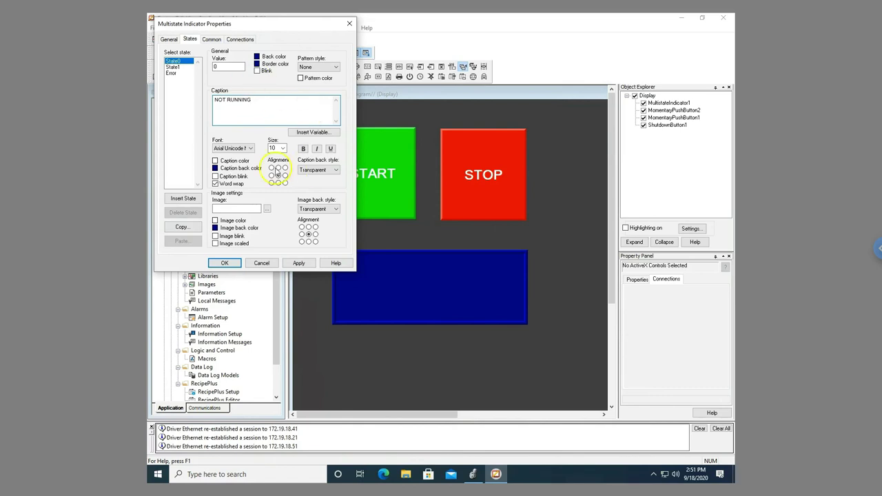
pyautogui.click(174, 67)
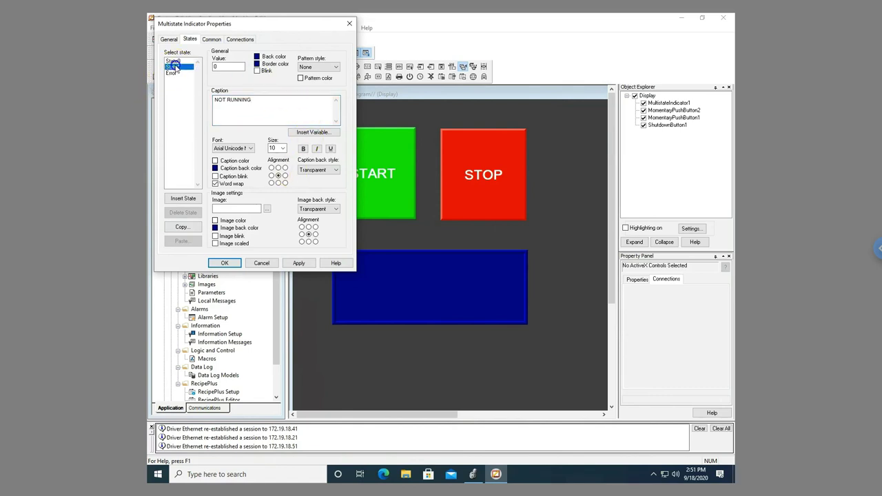
pyautogui.click(244, 102)
pyautogui.click(248, 172)
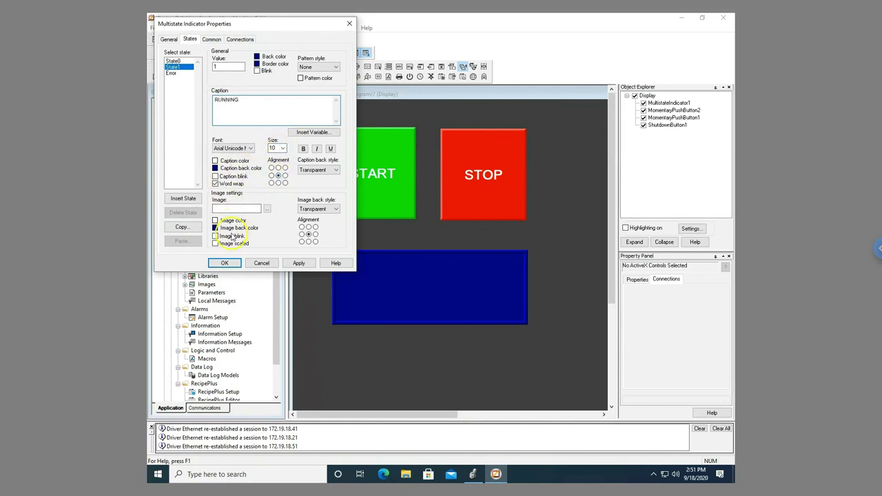
pyautogui.click(231, 236)
# - Set the RUNNING state's background and border colours to red
pyautogui.click(257, 55)
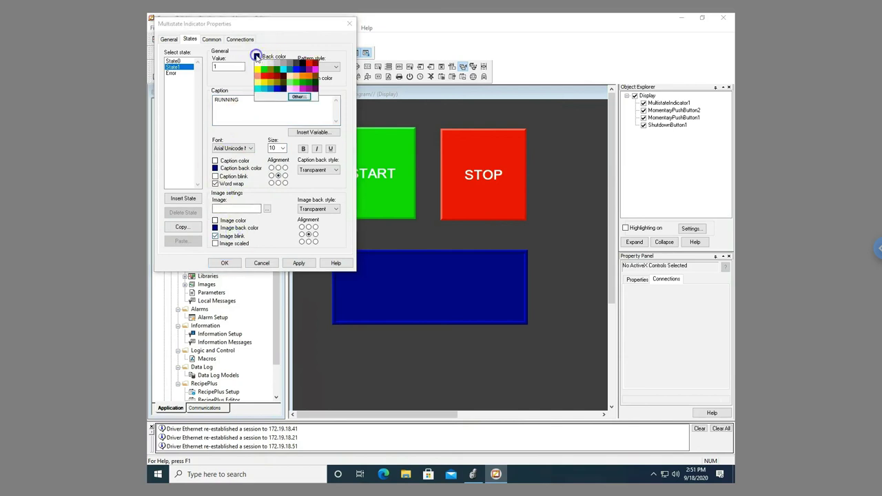
pyautogui.click(273, 80)
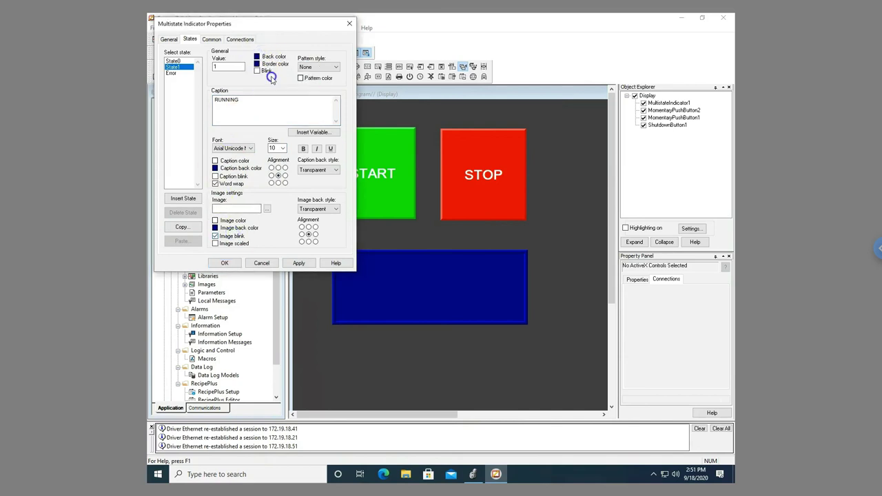
pyautogui.click(257, 64)
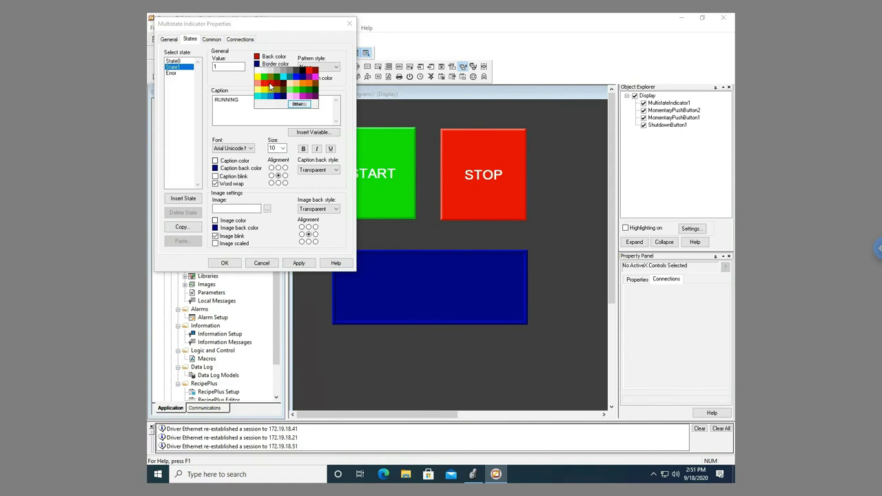
pyautogui.click(269, 85)
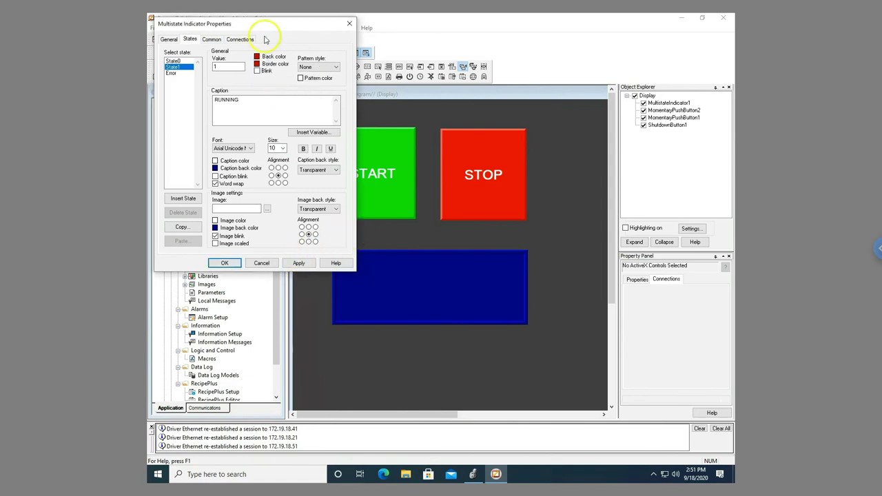
# - Bind the indicator's tag to [PLC71]Program:MainProgram.Run and close its properties
pyautogui.click(241, 39)
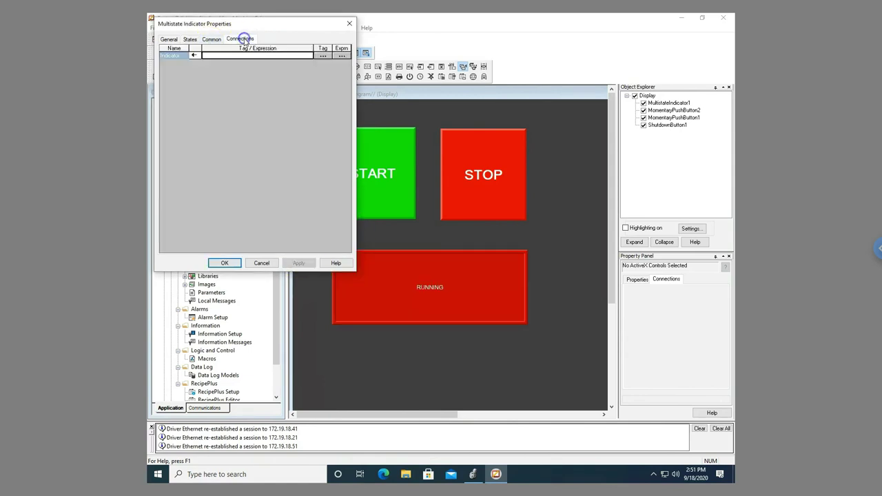
pyautogui.click(322, 55)
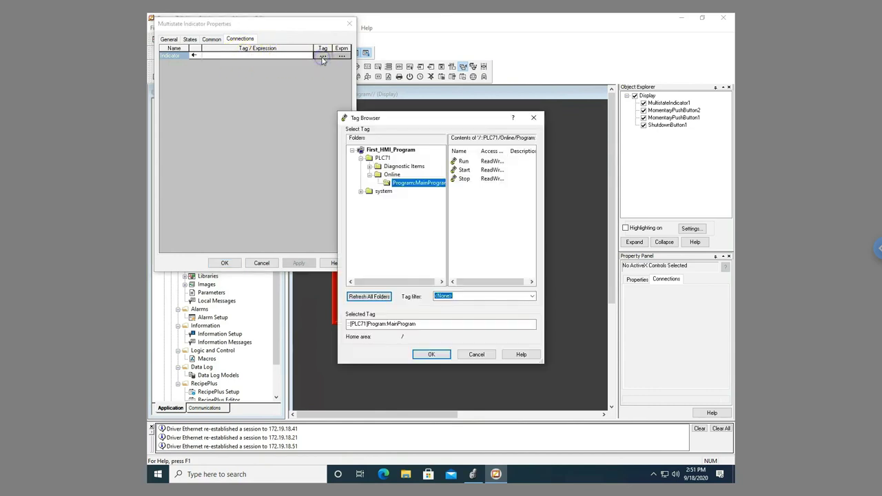
pyautogui.click(464, 161)
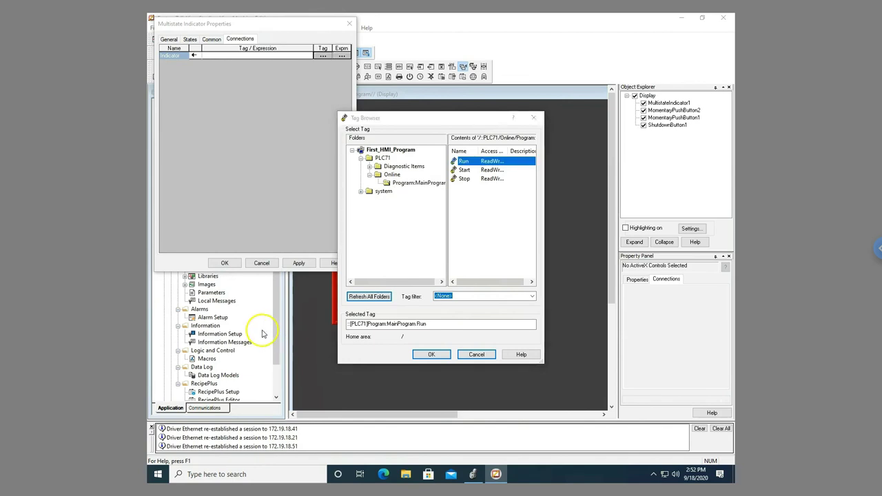
pyautogui.click(432, 355)
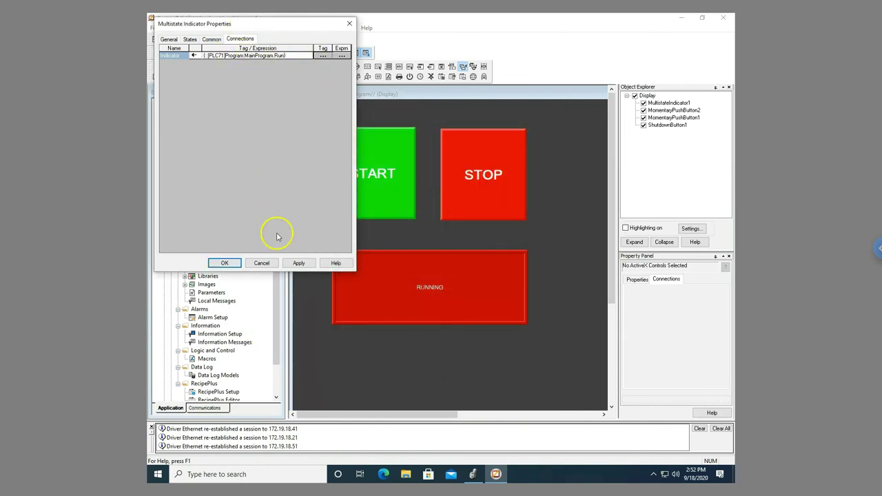
pyautogui.click(224, 264)
pyautogui.click(350, 260)
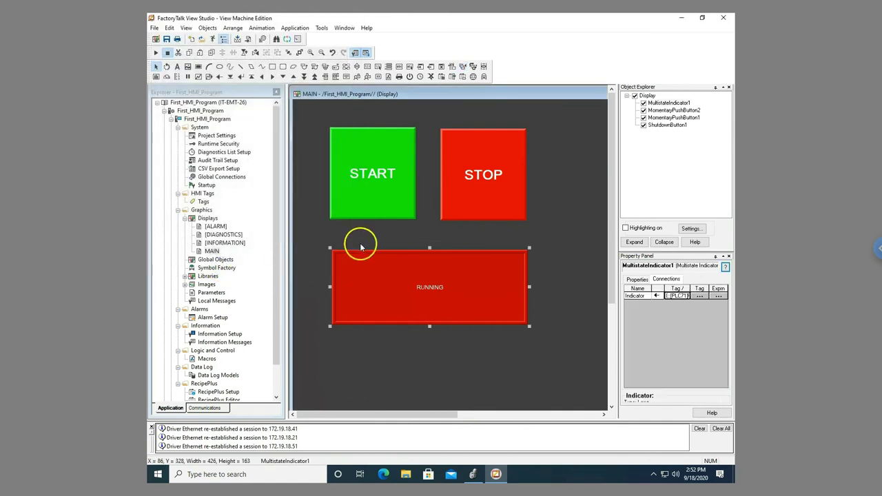
# - Restore both windows and fit Logix Designer into the top part of the screen
pyautogui.click(704, 18)
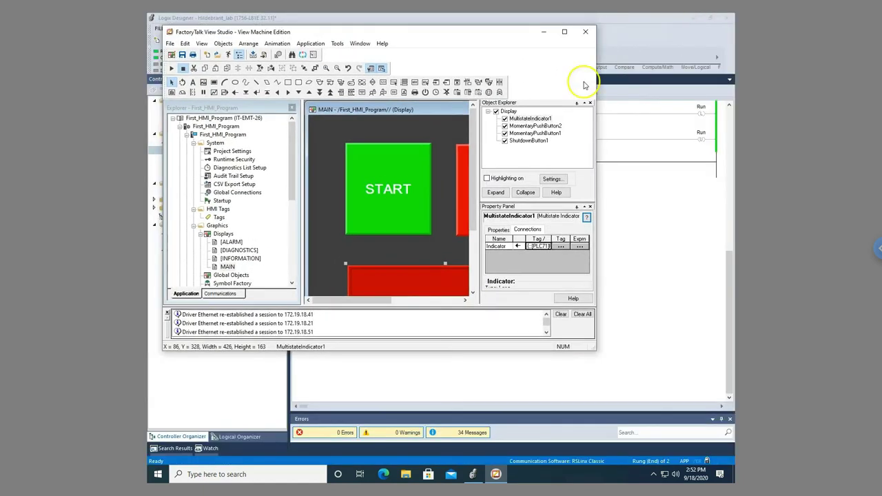
pyautogui.moveTo(495, 38); pyautogui.dragTo(540, 141)
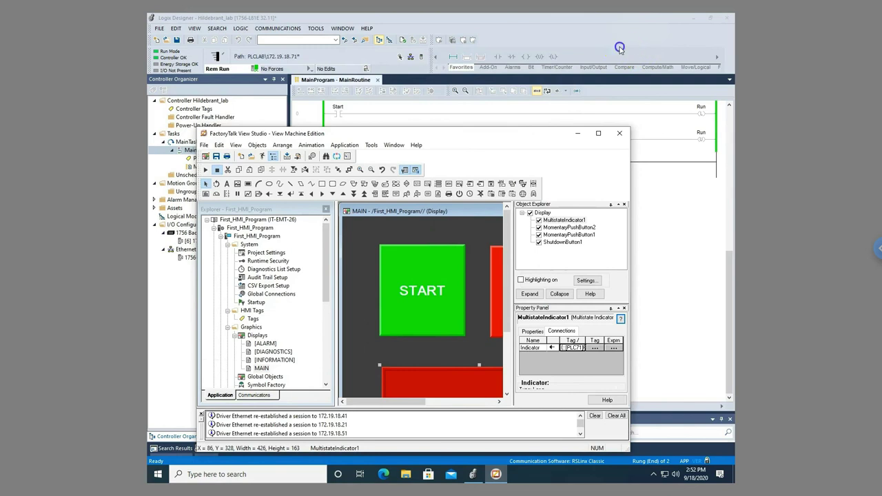
pyautogui.click(633, 55)
pyautogui.click(711, 18)
pyautogui.moveTo(490, 38); pyautogui.dragTo(491, 30)
pyautogui.moveTo(456, 342); pyautogui.dragTo(456, 270)
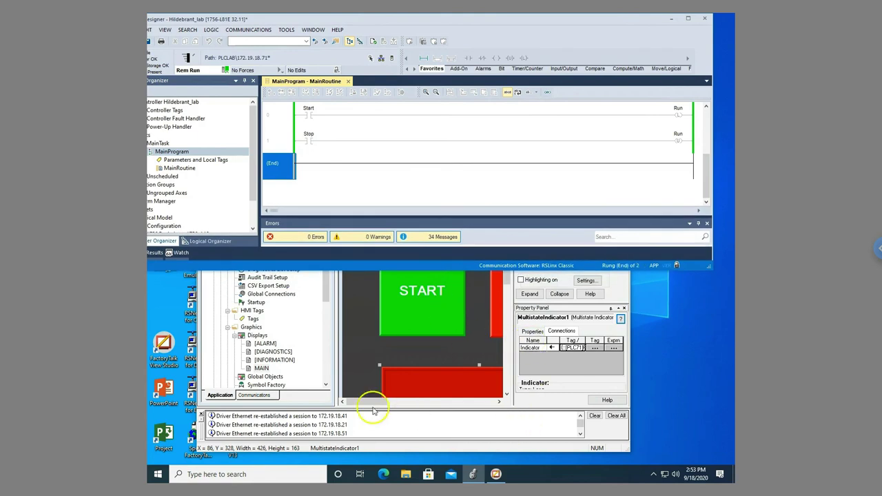
# - Stretch FactoryTalk View Studio across the bottom and scroll MAIN to the START and STOP buttons
pyautogui.click(251, 326)
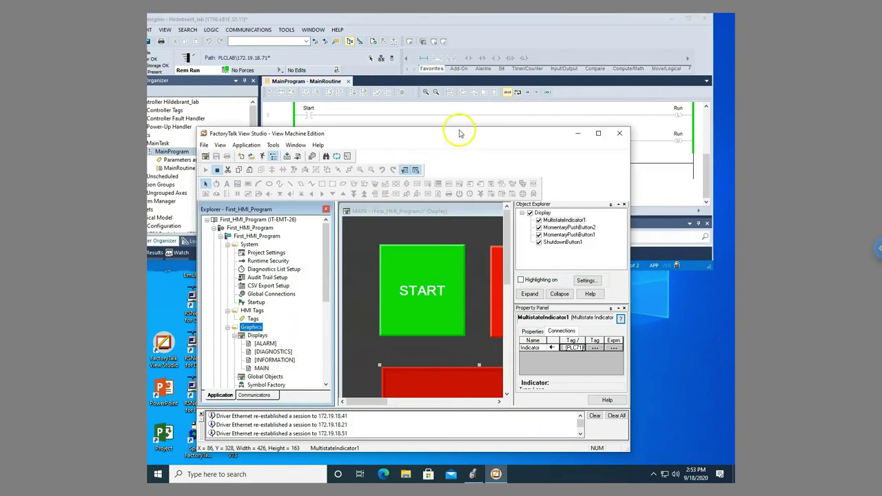
pyautogui.moveTo(459, 128); pyautogui.dragTo(407, 258)
pyautogui.moveTo(197, 317); pyautogui.dragTo(147, 321)
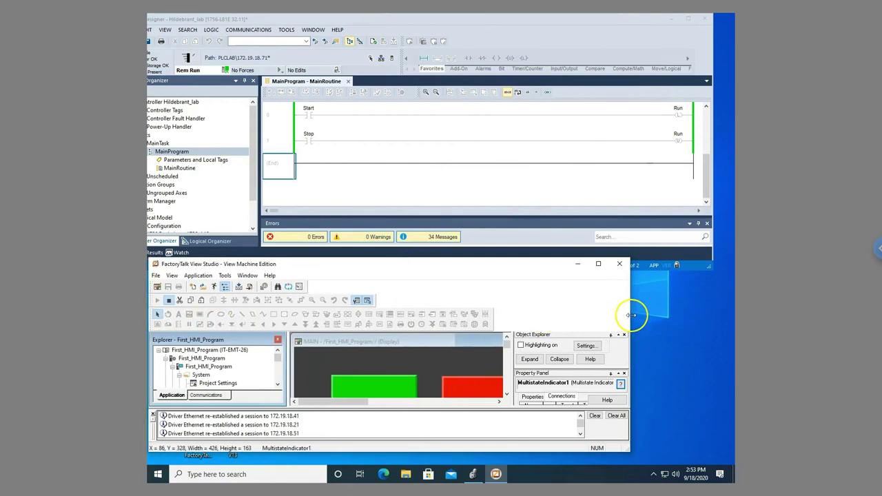
pyautogui.moveTo(630, 316); pyautogui.dragTo(735, 315)
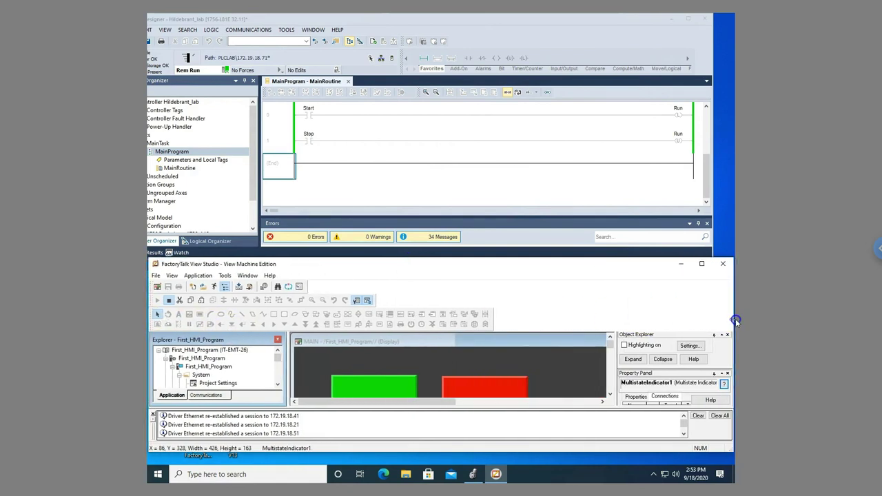
pyautogui.click(571, 334)
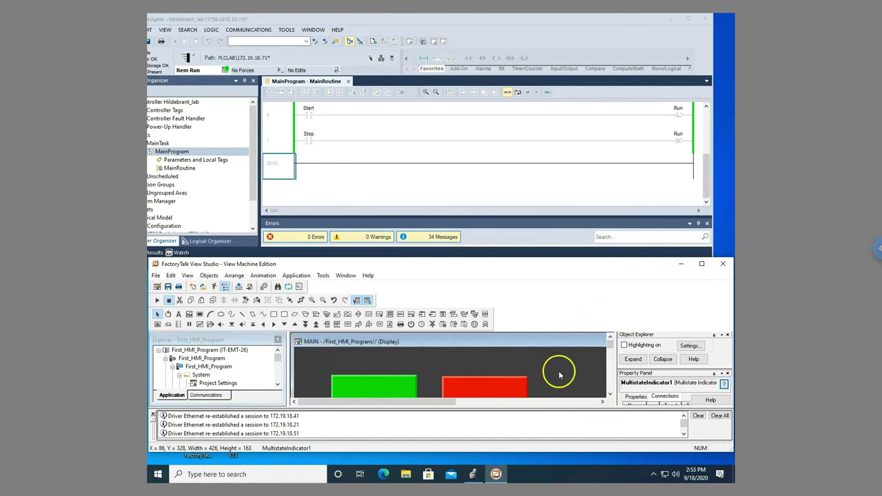
pyautogui.click(611, 394)
pyautogui.click(611, 394)
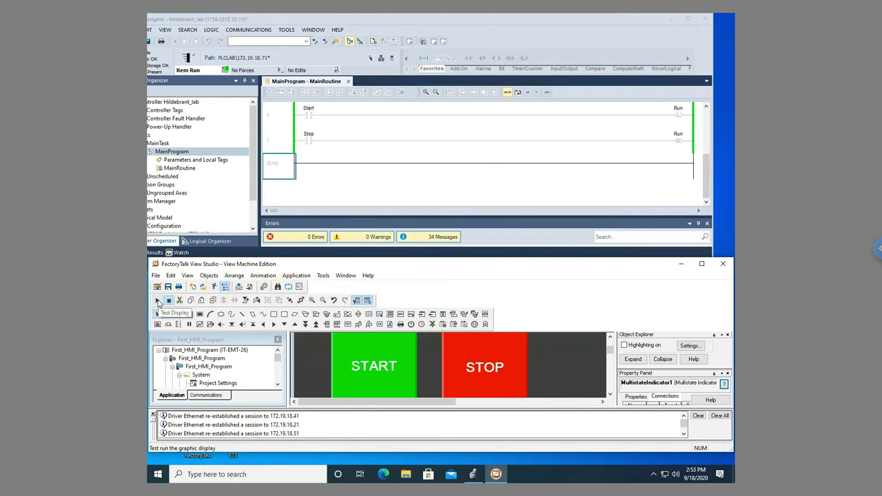
# - Test-run MAIN, toggling START and STOP against the ladder, ending with the indicator on NOT RUNNING
pyautogui.click(157, 301)
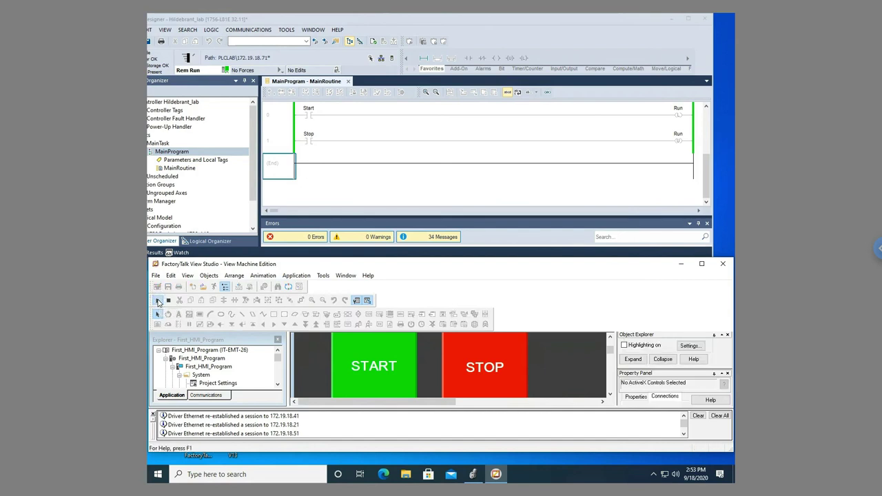
pyautogui.click(382, 369)
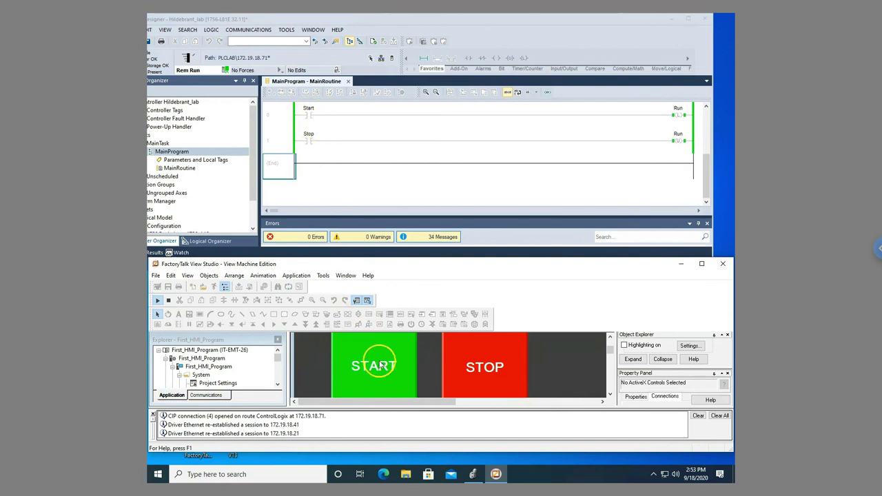
pyautogui.click(493, 368)
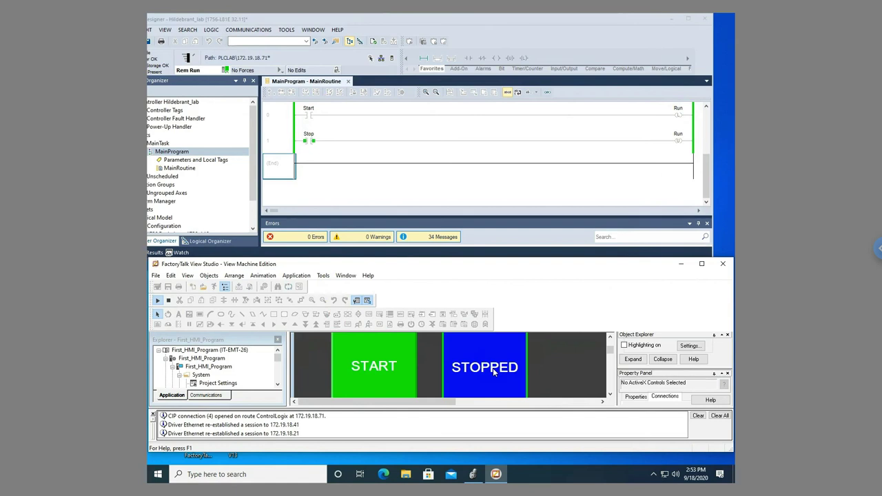
pyautogui.click(394, 372)
pyautogui.click(393, 371)
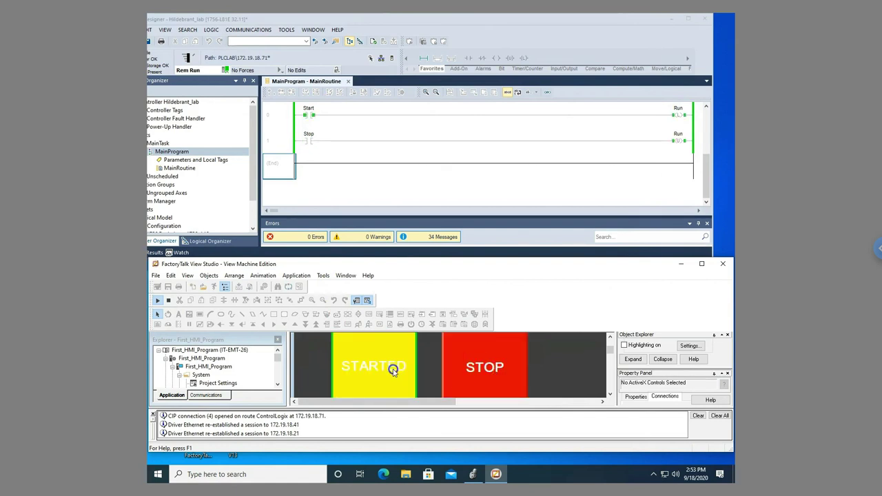
pyautogui.click(473, 379)
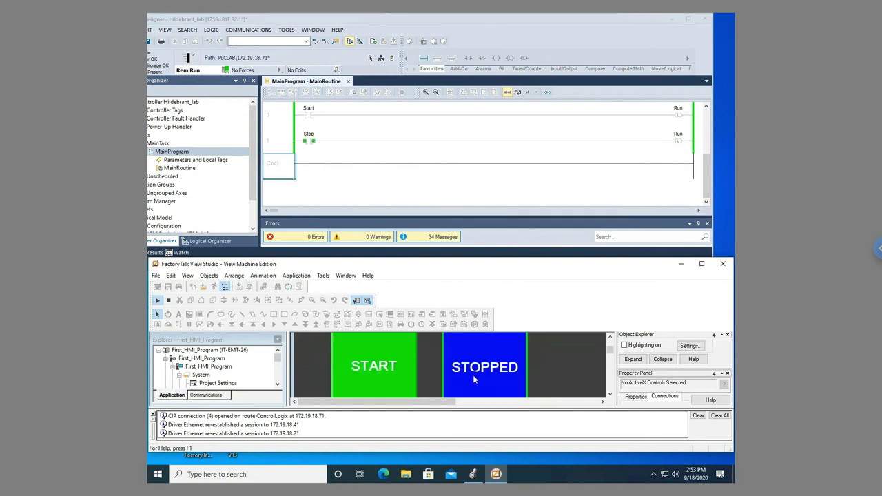
pyautogui.click(397, 378)
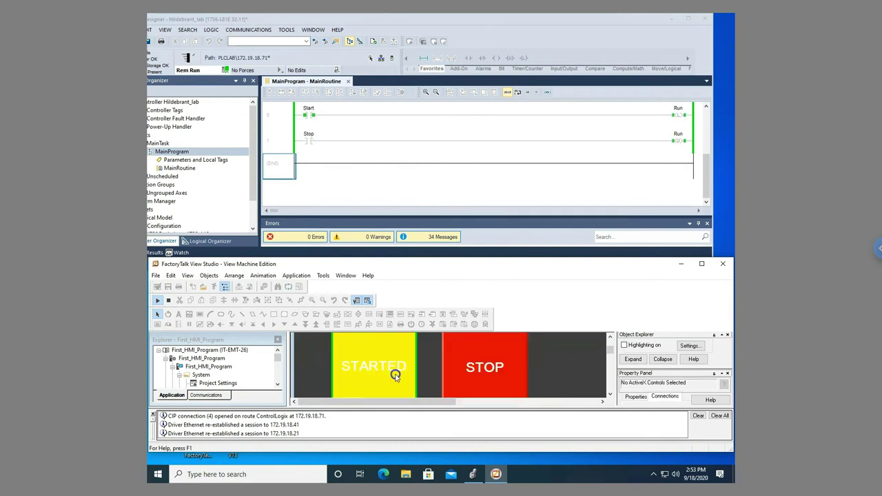
pyautogui.click(702, 263)
pyautogui.click(484, 127)
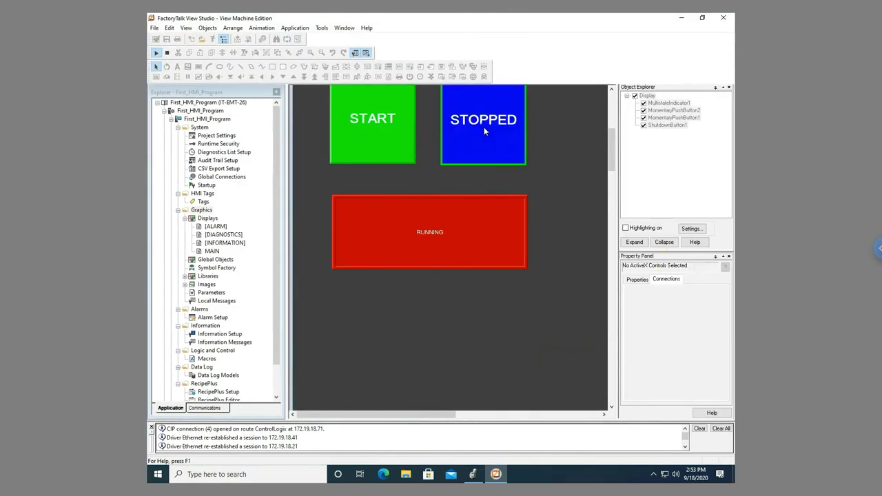
# - Press START to show red RUNNING on the indicator, then STOP to return it to NOT RUNNING
pyautogui.click(384, 128)
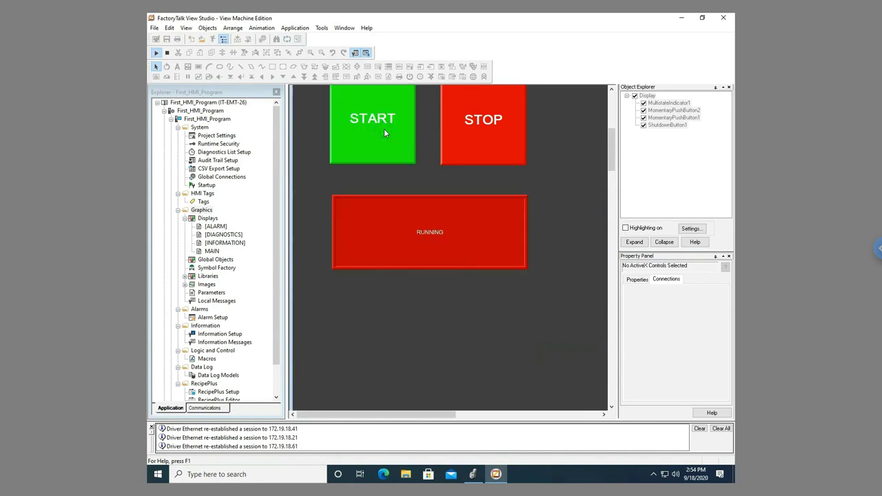
pyautogui.click(464, 132)
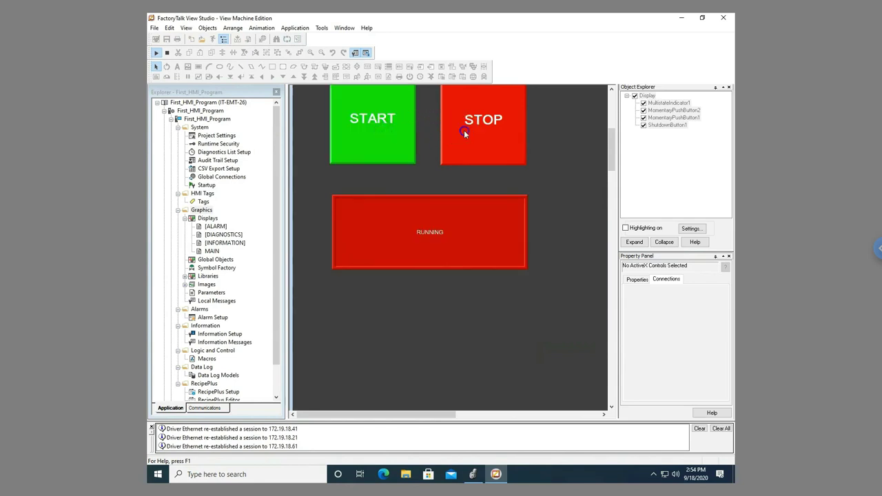